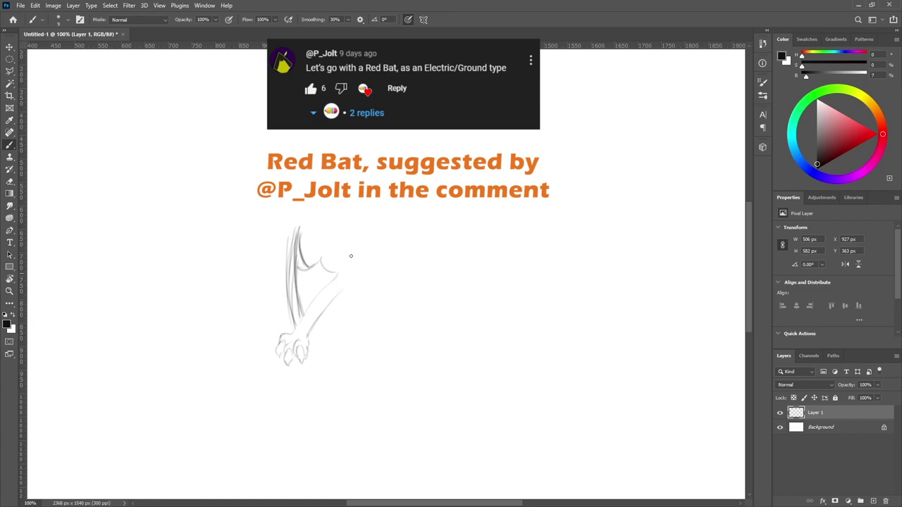
Sketch an oval head with two lightning-bolt-shaped ears and finish the shoulder of the left arm
mouse_move(314, 301)
mouse_down()
mouse_move(420, 258)
mouse_move(366, 258)
mouse_up()
mouse_move(364, 221)
mouse_down()
mouse_move(387, 239)
mouse_move(425, 231)
mouse_move(422, 219)
mouse_move(412, 228)
mouse_move(424, 213)
mouse_move(425, 248)
mouse_up()
drag(366, 264, 343, 292)
drag(351, 293, 357, 306)
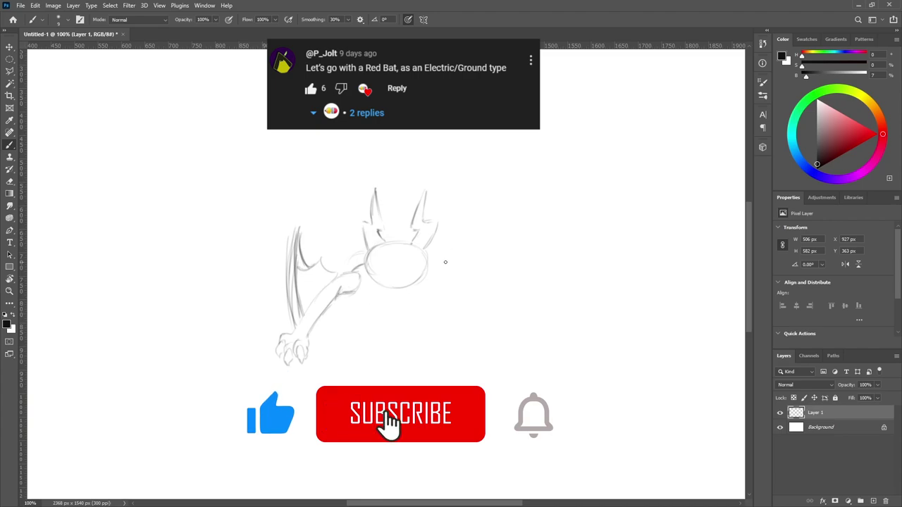
Sketch the round snout, angry eyes and fangs on the head, plus a jagged fur collar below it
mouse_move(384, 245)
mouse_down()
mouse_move(409, 246)
mouse_move(394, 252)
mouse_up()
drag(403, 246, 403, 251)
mouse_move(381, 282)
mouse_down()
mouse_move(385, 294)
mouse_move(412, 291)
mouse_up()
drag(379, 259, 397, 278)
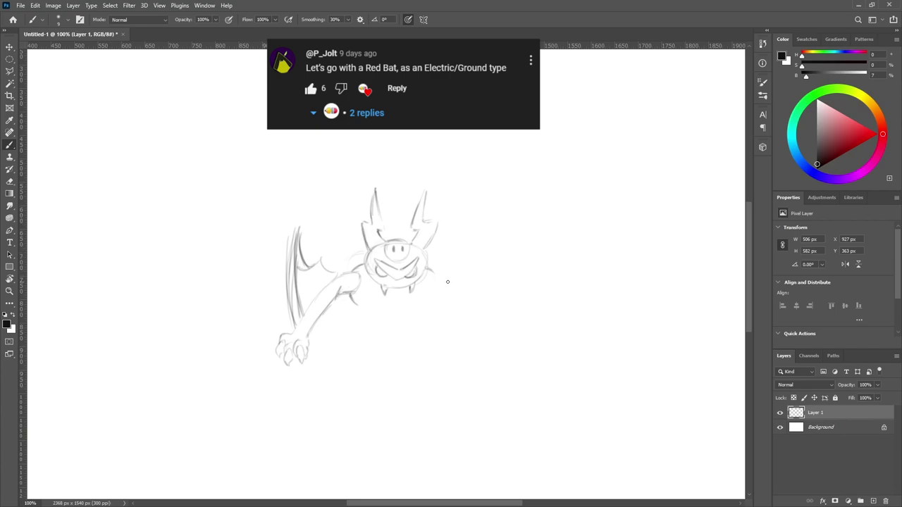
drag(369, 309, 406, 318)
Sketch the right arm with its clawed hand and bat wing, and darken the edges of the left wing
mouse_move(432, 274)
mouse_down()
mouse_move(467, 303)
mouse_move(485, 350)
mouse_up()
mouse_move(473, 296)
mouse_down()
mouse_move(495, 320)
mouse_move(526, 256)
mouse_up()
drag(519, 301, 500, 356)
drag(462, 287, 524, 258)
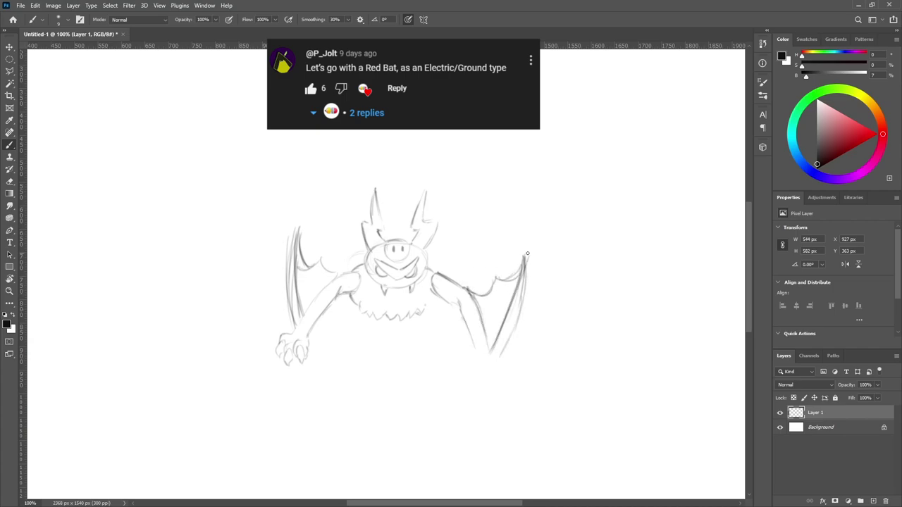
mouse_move(477, 353)
mouse_down()
mouse_move(482, 392)
mouse_move(496, 374)
mouse_move(493, 388)
mouse_move(496, 358)
mouse_move(505, 370)
mouse_move(488, 343)
mouse_move(525, 258)
mouse_up()
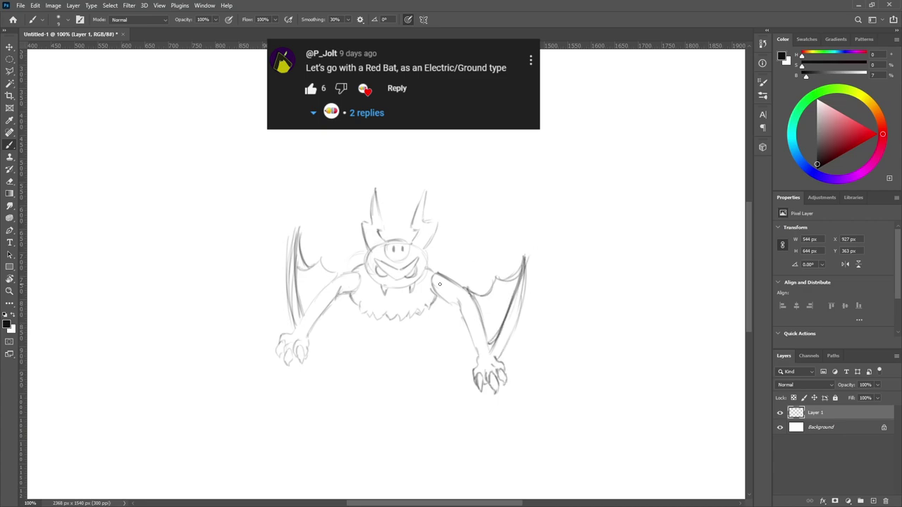
drag(295, 323, 301, 224)
drag(296, 288, 303, 223)
Select the sketched right arm and wing with the lasso and shift them slightly inward toward the body
key(m)
drag(547, 357, 440, 296)
click(10, 71)
drag(521, 406, 572, 326)
key(ctrl+t)
drag(579, 248, 573, 228)
key(Return)
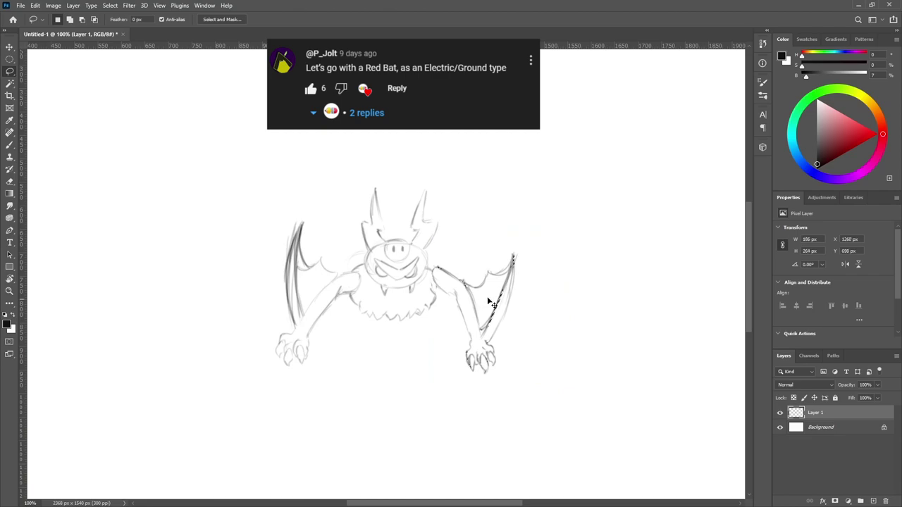
click(9, 47)
drag(470, 297, 466, 296)
key(ctrl+d)
click(554, 270)
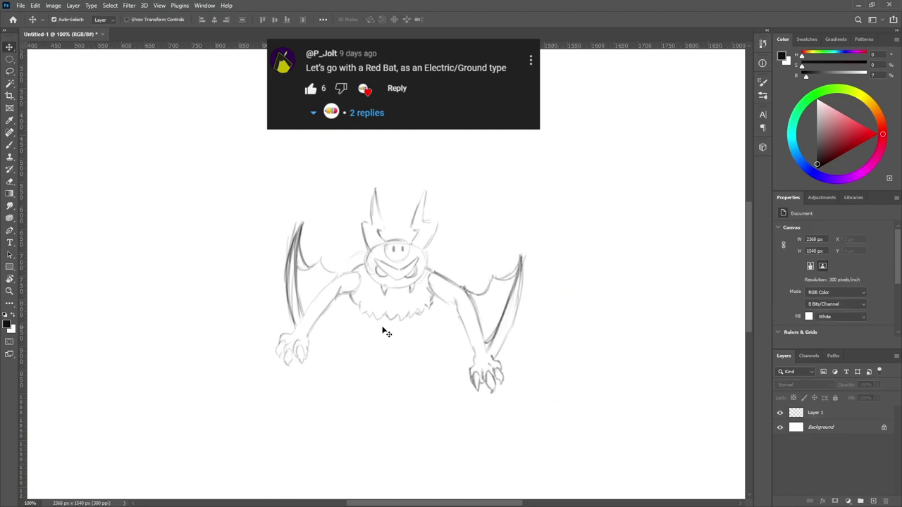
Sketch the waist, crouching legs and feet below the fur collar on Layer 1, and strengthen the left shoulder
key(b)
click(816, 413)
drag(362, 313, 368, 329)
drag(425, 311, 423, 330)
drag(366, 325, 345, 362)
mouse_move(422, 323)
mouse_down()
mouse_move(430, 365)
mouse_move(412, 340)
mouse_move(354, 388)
mouse_move(397, 337)
mouse_move(343, 352)
mouse_move(373, 385)
mouse_up()
mouse_move(414, 352)
mouse_down()
mouse_move(423, 381)
mouse_move(435, 367)
mouse_up()
mouse_move(454, 334)
mouse_down()
mouse_move(420, 387)
mouse_move(434, 385)
mouse_up()
drag(353, 273, 333, 303)
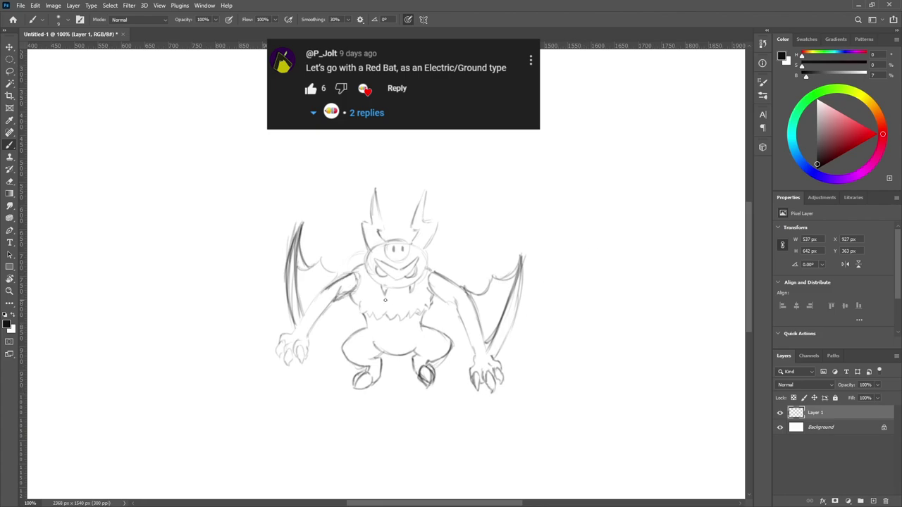
Sketch spiky fur tufts beside the head and refine the eyes, wing ribs and left arm outline
drag(414, 275, 415, 265)
drag(356, 263, 363, 247)
drag(427, 254, 438, 269)
drag(493, 280, 488, 344)
drag(316, 265, 304, 315)
mouse_move(327, 291)
mouse_down()
mouse_move(297, 330)
mouse_move(310, 336)
mouse_up()
drag(323, 292, 357, 274)
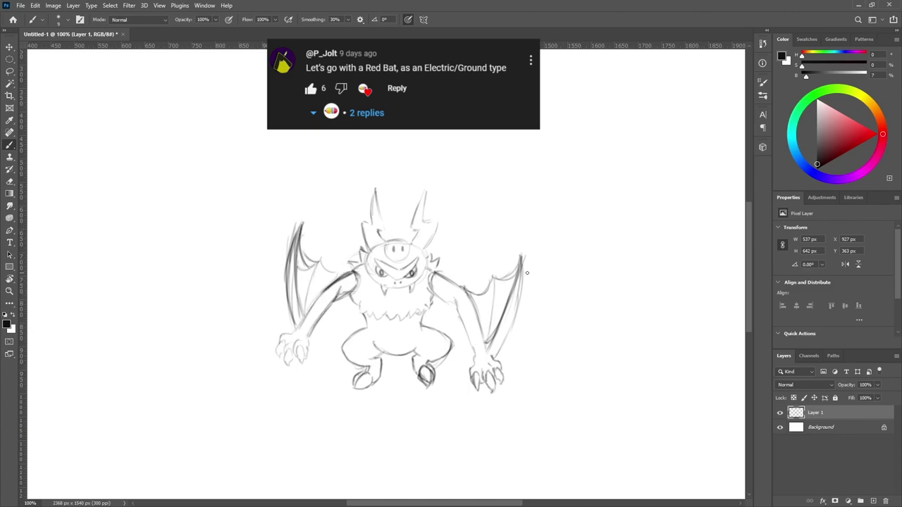
Add a new layer for the line art, lower the sketch layer's opacity and choose black for drawing on the new layer
click(873, 501)
click(837, 427)
drag(850, 385, 823, 387)
click(837, 415)
click(818, 168)
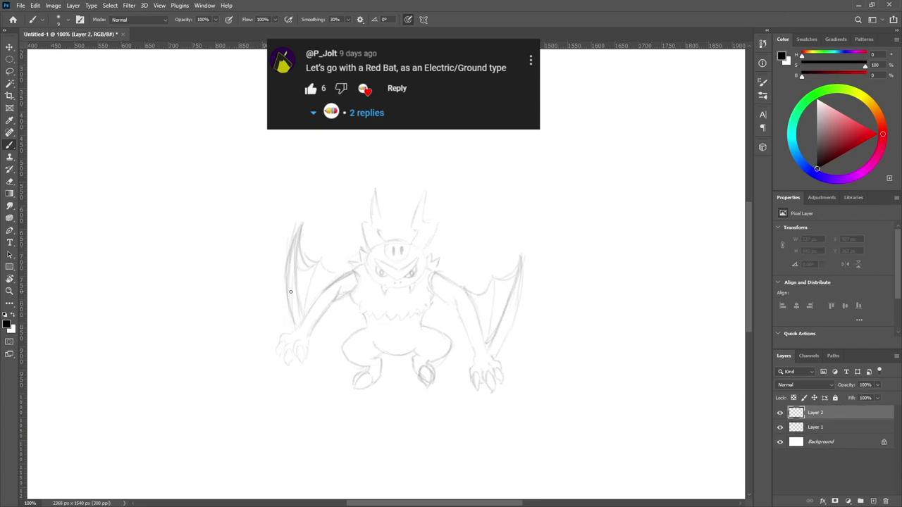
Ink the head outline, round snout, cheek tufts and jagged fur collar over the faded sketch, undoing stray strokes
mouse_move(349, 278)
mouse_down()
mouse_move(353, 262)
mouse_move(389, 260)
mouse_up()
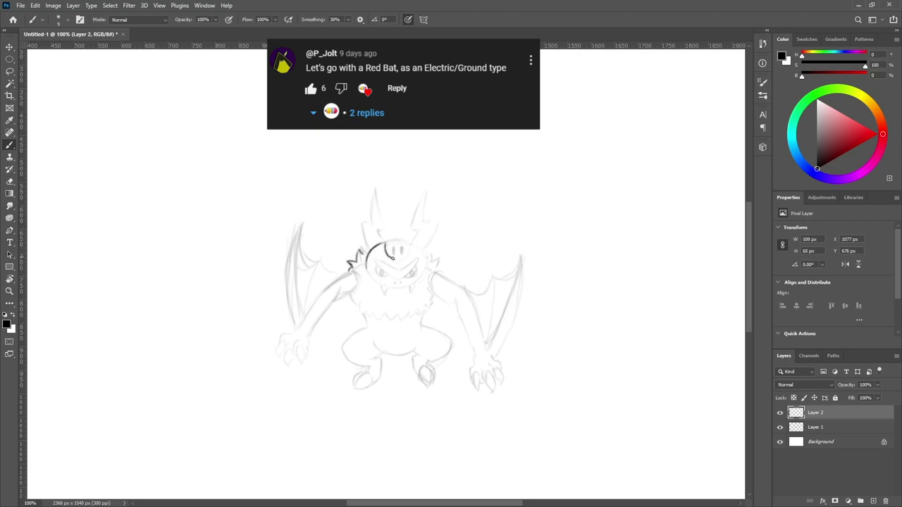
key(ctrl+z)
drag(429, 260, 407, 287)
key(ctrl+z)
mouse_move(426, 255)
mouse_down()
mouse_move(349, 290)
mouse_move(434, 272)
mouse_up()
drag(353, 272, 350, 294)
drag(433, 271, 433, 290)
mouse_move(351, 293)
mouse_down()
mouse_move(394, 321)
mouse_move(425, 308)
mouse_up()
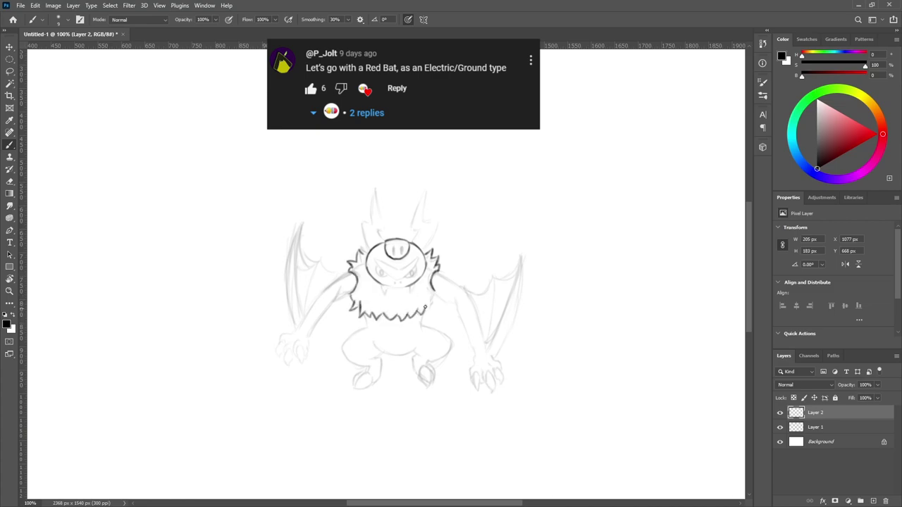
Ink the left arm, its clawed hand and the left wing's outline, redoing the wing's inner edge once
mouse_move(341, 279)
mouse_down()
mouse_move(279, 341)
mouse_move(278, 356)
mouse_move(288, 350)
mouse_move(304, 362)
mouse_move(299, 341)
mouse_move(307, 348)
mouse_move(337, 293)
mouse_up()
drag(297, 330, 297, 222)
drag(297, 223, 299, 299)
key(ctrl+z)
drag(298, 223, 307, 317)
mouse_move(298, 223)
mouse_down()
mouse_move(318, 262)
mouse_move(346, 277)
mouse_up()
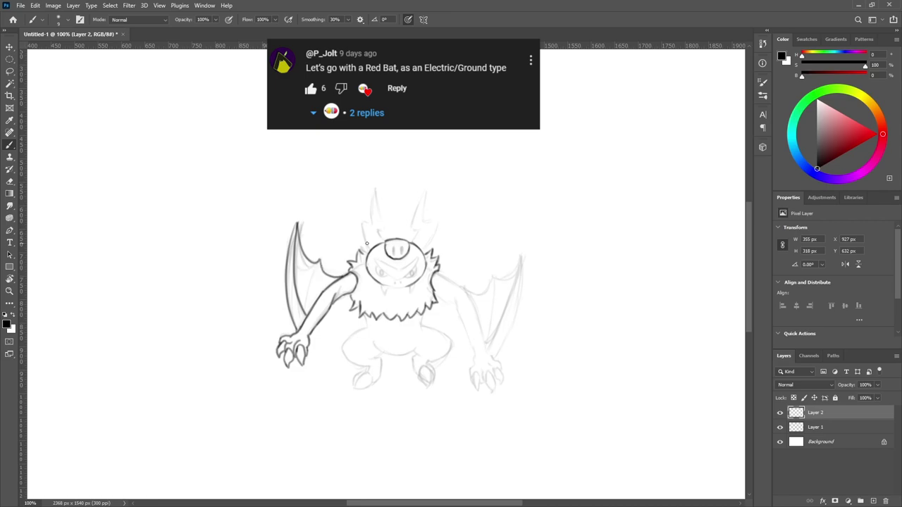
Ink the right arm and its clawed hand, undoing the last stray stroke on the hand
mouse_move(432, 288)
mouse_down()
mouse_move(458, 306)
mouse_move(475, 350)
mouse_up()
mouse_move(433, 271)
mouse_down()
mouse_move(455, 282)
mouse_move(494, 361)
mouse_up()
mouse_move(477, 346)
mouse_down()
mouse_move(473, 390)
mouse_move(502, 388)
mouse_up()
drag(494, 360, 504, 387)
key(ctrl+z)
Ink the right wing's outer and scalloped edges, undoing unsuitable strokes, and add the inner rib of the left wing
mouse_move(487, 344)
mouse_down()
mouse_move(513, 291)
mouse_move(519, 250)
mouse_up()
mouse_move(519, 249)
mouse_down()
mouse_move(520, 299)
mouse_move(492, 356)
mouse_move(517, 248)
mouse_move(490, 354)
mouse_up()
key(ctrl+z)
key(ctrl+z)
key(ctrl+z)
key(ctrl+z)
key(ctrl+z)
drag(456, 282, 488, 273)
mouse_move(488, 274)
mouse_down()
mouse_move(517, 247)
mouse_move(486, 335)
mouse_up()
key(ctrl+z)
drag(320, 261, 310, 311)
Ink the two lightning-bolt-shaped ears and the lower body with its waist, bent legs and feet
mouse_move(366, 249)
mouse_down()
mouse_move(361, 223)
mouse_move(381, 204)
mouse_move(385, 237)
mouse_move(424, 186)
mouse_move(422, 248)
mouse_up()
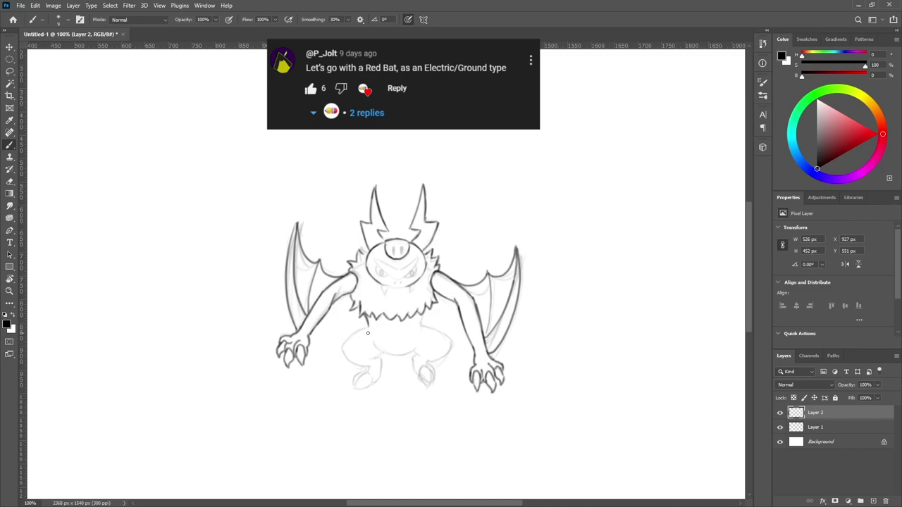
mouse_move(422, 323)
mouse_down()
mouse_move(452, 343)
mouse_move(429, 363)
mouse_up()
mouse_move(347, 356)
mouse_down()
mouse_move(417, 340)
mouse_move(373, 384)
mouse_up()
mouse_move(411, 355)
mouse_down()
mouse_move(416, 376)
mouse_move(373, 381)
mouse_up()
drag(420, 365, 433, 386)
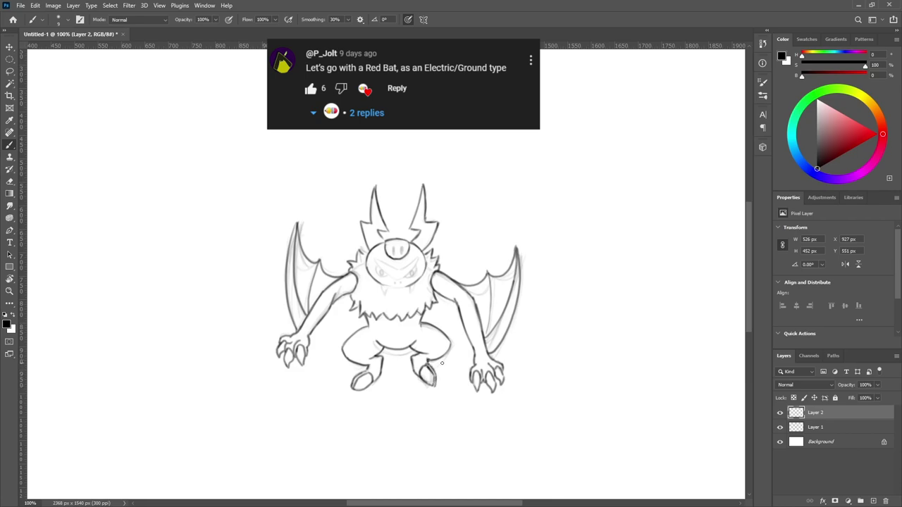
Duplicate the inked left foot and flip the copy horizontally for use on the right leg
click(9, 71)
mouse_move(353, 368)
mouse_down()
mouse_move(386, 389)
mouse_move(356, 366)
mouse_move(421, 383)
mouse_move(405, 396)
mouse_up()
click(9, 47)
click(53, 6)
click(169, 141)
key(ctrl+z)
click(34, 6)
click(225, 416)
key(ctrl+d)
Erase the old right foot lines on Layer 2 and move the mirrored foot into place under the right leg
click(428, 343)
key(b)
click(816, 413)
key(e)
mouse_move(420, 363)
mouse_down()
mouse_move(427, 373)
mouse_move(387, 369)
mouse_up()
key(b)
click(10, 72)
click(9, 47)
drag(413, 407, 442, 384)
key(ctrl+d)
key(b)
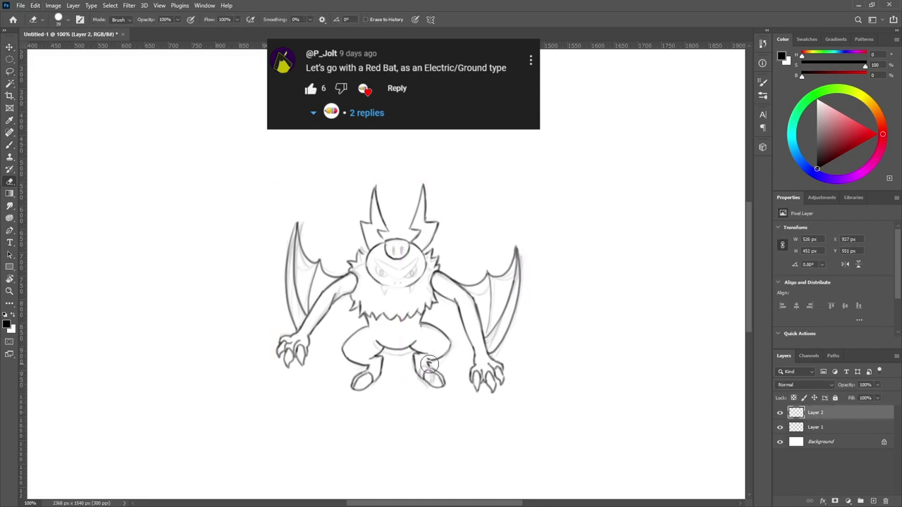
key(e)
key(b)
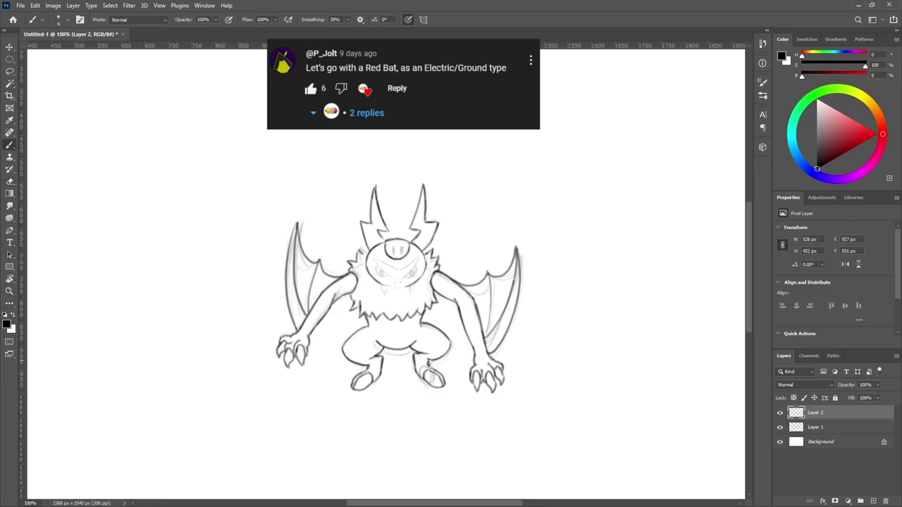
Ink the V-shaped brow, angry eyes, fangs and small dots between them on the face, and hide the sketch layer
mouse_move(375, 259)
mouse_down()
mouse_move(399, 280)
mouse_move(418, 259)
mouse_up()
key(ctrl+z)
drag(376, 259, 419, 259)
mouse_move(379, 265)
mouse_down()
mouse_move(377, 273)
mouse_move(411, 268)
mouse_up()
drag(384, 270, 413, 286)
key(ctrl+z)
click(395, 283)
click(400, 283)
click(781, 427)
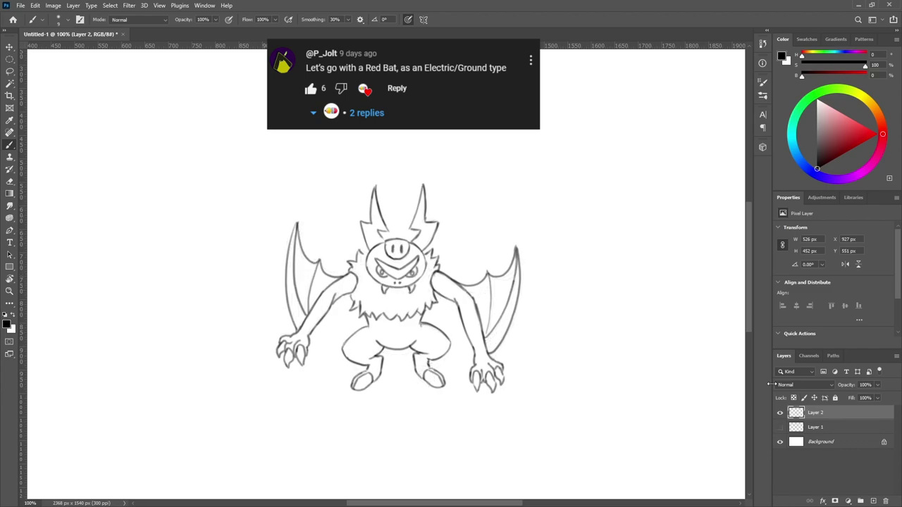
Select the entire line art, scale it up and reposition it on the canvas
click(10, 59)
drag(224, 135, 592, 449)
key(ctrl+t)
mouse_move(592, 134)
mouse_down()
mouse_move(664, 109)
mouse_move(684, 92)
mouse_up()
key(Return)
key(ctrl+d)
key(v)
drag(294, 335, 341, 309)
Add an empty layer above the line art and activate the Polygonal Lasso with Layer 2 selected
click(874, 501)
click(816, 427)
mouse_move(878, 386)
mouse_down()
mouse_move(838, 415)
mouse_move(894, 395)
mouse_up()
click(9, 71)
click(40, 80)
click(496, 435)
click(465, 289)
click(468, 243)
click(618, 157)
shift+click(471, 295)
key(Escape)
key(ctrl+d)
Outline the right arm and wing with the Polygonal Lasso, duplicate them to the body's far left side and flip the copy horizontally
click(467, 296)
click(443, 271)
click(583, 174)
click(638, 201)
click(467, 296)
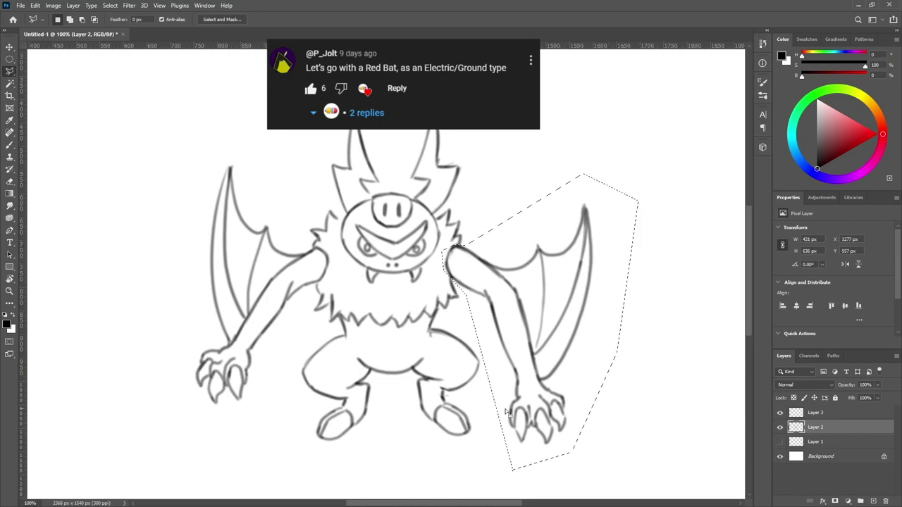
scroll(414, 283, down, 2)
key(v)
drag(504, 286, 134, 273)
click(36, 6)
click(210, 353)
Erase the original left arm and wing from the line art
key(e)
key(ctrl+d)
mouse_move(251, 224)
mouse_down()
mouse_move(243, 243)
mouse_move(286, 338)
mouse_move(275, 311)
mouse_up()
Select the mirrored arm and wing with an elliptical marquee and move them onto the left shoulder
key(l)
drag(120, 157, 113, 161)
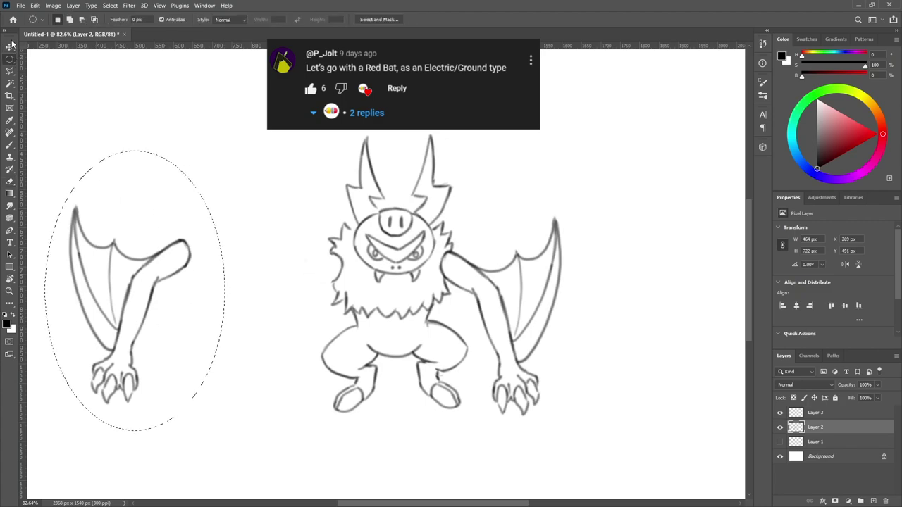
key(v)
drag(152, 261, 303, 273)
key(ctrl+d)
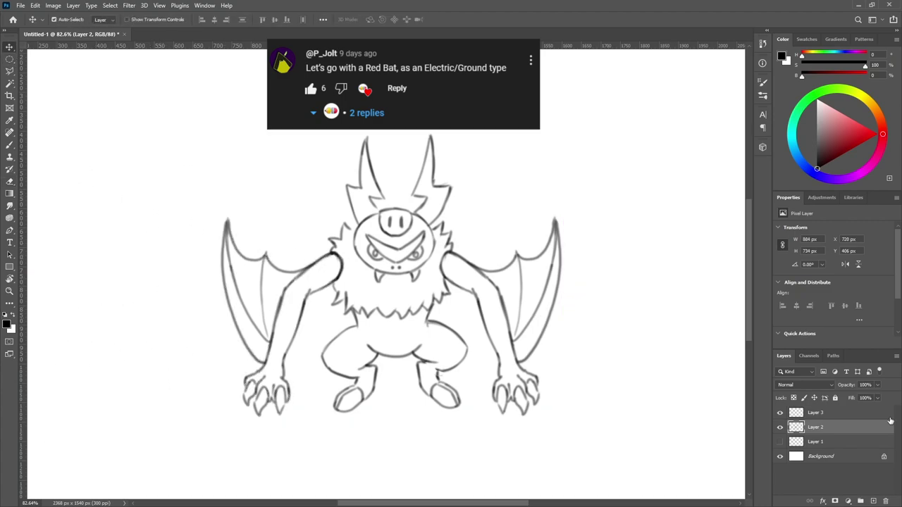
Fade the Layer 2 sketch to 50% opacity and ink the jagged left horn with the Brush on Layer 3
key(5)
key(alt+bracketright)
key(b)
drag(302, 205, 291, 166)
key(ctrl+z)
drag(360, 224, 346, 186)
key(ctrl+z)
key(ctrl+z)
mouse_move(359, 224)
mouse_down()
mouse_move(347, 185)
mouse_move(368, 137)
mouse_up()
drag(368, 138, 385, 199)
key(ctrl+z)
drag(379, 212, 370, 196)
Ink the lightning-shaped right horn over the faded sketch, down to the head
mouse_move(428, 140)
mouse_down()
mouse_move(411, 196)
mouse_move(427, 198)
mouse_up()
key(ctrl+z)
drag(427, 197, 414, 211)
drag(429, 135, 434, 186)
key(ctrl+z)
mouse_move(429, 135)
mouse_down()
mouse_move(433, 185)
mouse_move(452, 185)
mouse_up()
drag(452, 185, 429, 224)
Ink the fur tufts beside the head, the head outline, snout, brow, eyes, nostrils and fangs
drag(334, 247, 350, 226)
drag(432, 223, 448, 244)
mouse_move(377, 213)
mouse_down()
mouse_move(356, 235)
mouse_move(407, 208)
mouse_move(416, 215)
mouse_move(398, 235)
mouse_move(433, 254)
mouse_up()
mouse_move(357, 255)
mouse_down()
mouse_move(393, 273)
mouse_move(425, 231)
mouse_move(399, 262)
mouse_up()
drag(367, 236, 399, 262)
key(ctrl+z)
key(ctrl+z)
mouse_move(424, 231)
mouse_down()
mouse_move(399, 262)
mouse_move(396, 251)
mouse_move(421, 244)
mouse_up()
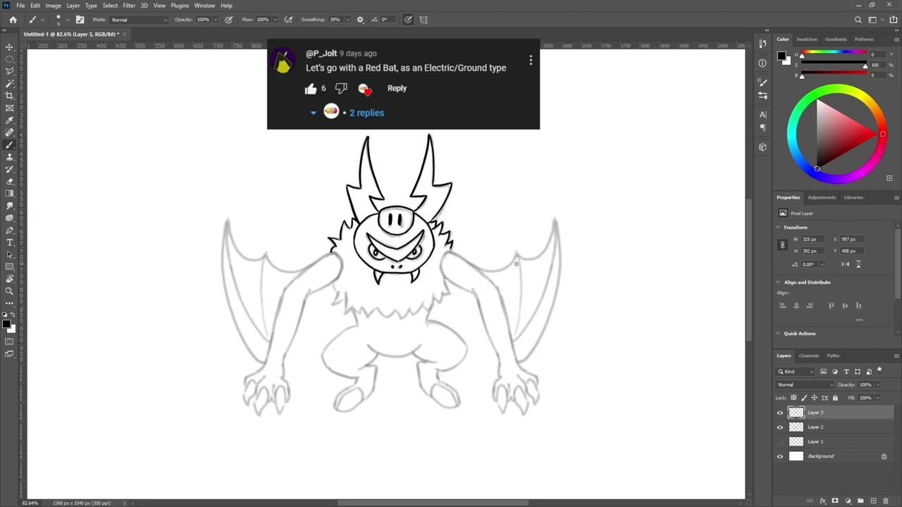
Ink both shoulder curves plus the left arm, the outer edge of its wing and the clawed hand
drag(342, 253, 335, 280)
drag(442, 276, 445, 253)
drag(336, 282, 307, 298)
mouse_move(336, 253)
mouse_down()
mouse_move(286, 290)
mouse_move(271, 339)
mouse_up()
key(ctrl+z)
drag(227, 239, 271, 339)
mouse_move(226, 228)
mouse_down()
mouse_move(263, 361)
mouse_move(244, 385)
mouse_up()
drag(246, 383, 246, 404)
mouse_move(246, 404)
mouse_down()
mouse_move(255, 387)
mouse_move(257, 396)
mouse_up()
drag(265, 377, 258, 416)
mouse_move(266, 392)
mouse_down()
mouse_move(279, 416)
mouse_move(308, 299)
mouse_up()
Ink the right arm, the outer edge of its wing and the clawed right hand
mouse_move(444, 275)
mouse_down()
mouse_move(483, 326)
mouse_move(501, 375)
mouse_up()
mouse_move(451, 251)
mouse_down()
mouse_move(502, 292)
mouse_move(542, 293)
mouse_up()
key(ctrl+z)
drag(514, 341, 557, 225)
mouse_move(520, 366)
mouse_down()
mouse_move(561, 256)
mouse_move(559, 284)
mouse_move(567, 281)
mouse_move(556, 293)
mouse_up()
key(e)
key(b)
key(e)
key(b)
mouse_move(501, 376)
mouse_down()
mouse_move(494, 392)
mouse_move(502, 413)
mouse_up()
mouse_move(505, 394)
mouse_down()
mouse_move(512, 411)
mouse_move(516, 402)
mouse_up()
drag(519, 387, 524, 413)
mouse_move(527, 381)
mouse_down()
mouse_move(537, 402)
mouse_move(539, 388)
mouse_up()
Ink the scalloped upper edges and the inner ribs of both wings
drag(227, 228, 301, 272)
drag(481, 274, 555, 231)
key(ctrl+z)
mouse_move(517, 256)
mouse_down()
mouse_move(556, 228)
mouse_move(513, 334)
mouse_move(523, 305)
mouse_move(524, 335)
mouse_up()
key(ctrl+z)
drag(266, 252, 271, 337)
Ink the fur collar's spiky lower edge, the torso, the crouching legs and both feet
mouse_move(333, 292)
mouse_down()
mouse_move(359, 315)
mouse_move(424, 307)
mouse_move(444, 289)
mouse_up()
drag(356, 308, 356, 326)
drag(428, 309, 430, 323)
drag(360, 326, 355, 377)
mouse_move(427, 322)
mouse_down()
mouse_move(466, 351)
mouse_move(437, 372)
mouse_up()
mouse_move(365, 339)
mouse_down()
mouse_move(407, 354)
mouse_move(423, 341)
mouse_up()
mouse_move(375, 354)
mouse_down()
mouse_move(336, 408)
mouse_move(365, 391)
mouse_up()
mouse_move(439, 355)
mouse_down()
mouse_move(418, 373)
mouse_move(421, 384)
mouse_move(460, 403)
mouse_up()
key(ctrl+z)
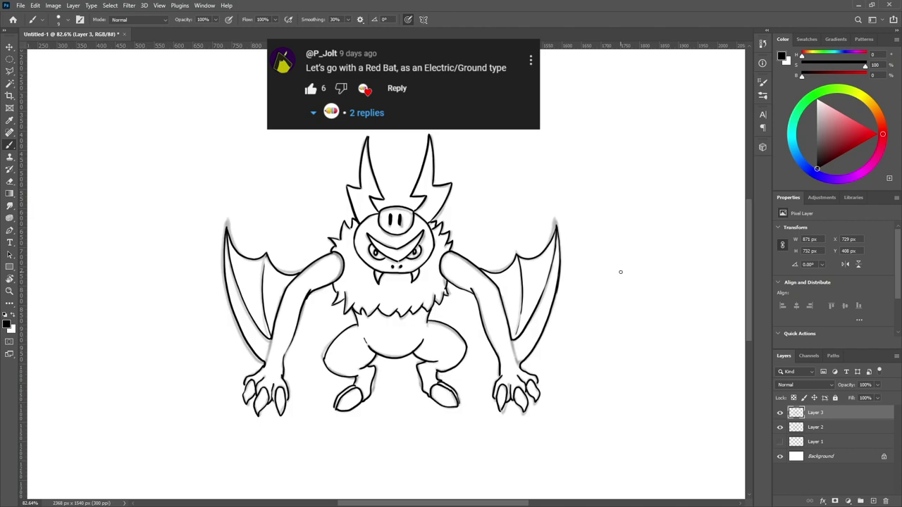
Hide the Layer 2 sketch, add an empty layer beneath the line art and choose a muted red (H 0, S 63, B 72)
click(781, 427)
ctrl+click(874, 501)
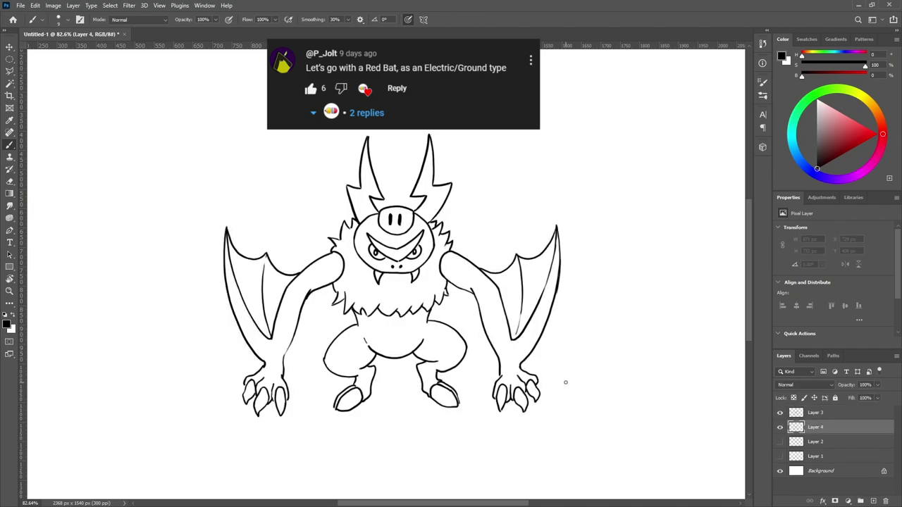
click(853, 142)
drag(593, 195, 623, 176)
key(ctrl+z)
click(855, 138)
click(856, 135)
click(844, 134)
Color the left arm, hand and wing's outer edge with the muted red
drag(230, 279, 265, 362)
mouse_move(286, 400)
mouse_down()
mouse_move(282, 355)
mouse_move(298, 317)
mouse_up()
mouse_move(234, 287)
mouse_down()
mouse_move(270, 342)
mouse_move(290, 286)
mouse_move(338, 275)
mouse_up()
drag(296, 326, 309, 290)
key(g)
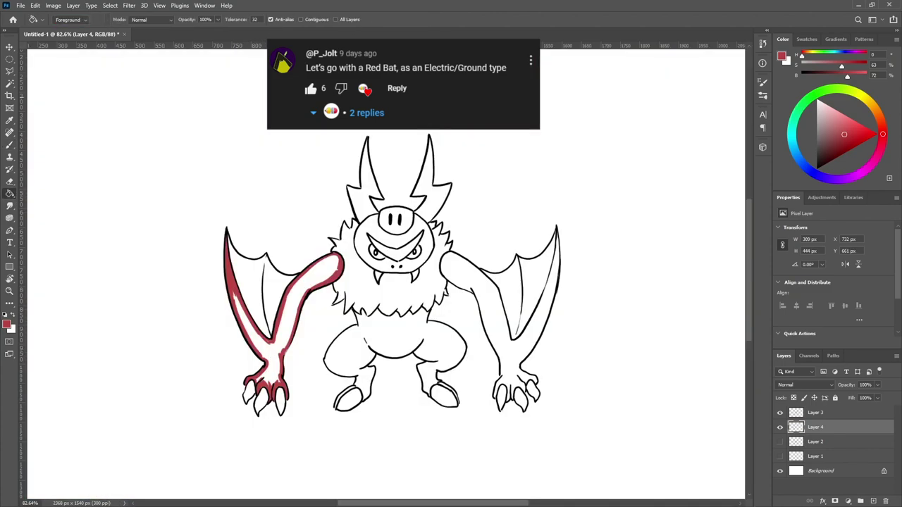
click(238, 308)
key(b)
mouse_move(238, 307)
mouse_down()
mouse_move(268, 346)
mouse_move(289, 304)
mouse_up()
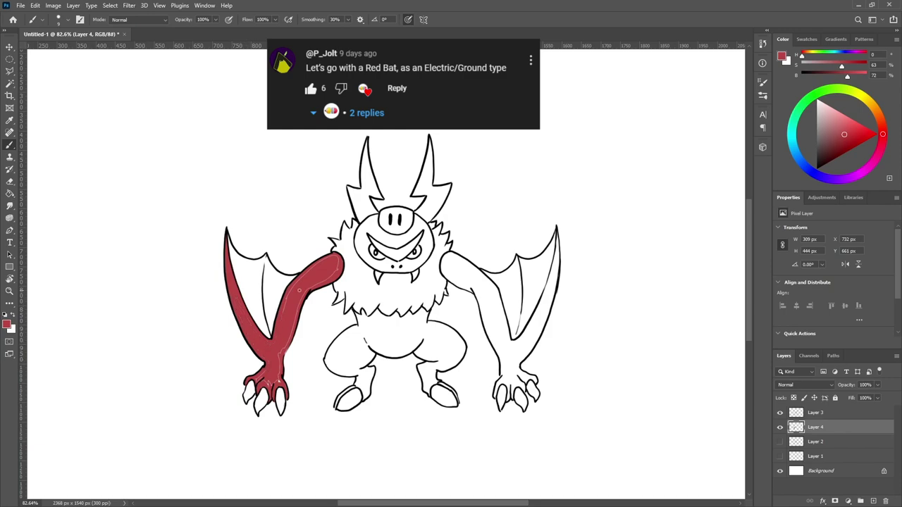
Color the torso and both legs down to the feet in the same red
mouse_move(352, 330)
mouse_down()
mouse_move(325, 362)
mouse_move(377, 311)
mouse_up()
drag(327, 361, 342, 371)
mouse_move(357, 376)
mouse_down()
mouse_move(365, 396)
mouse_move(373, 348)
mouse_up()
mouse_move(325, 368)
mouse_down()
mouse_move(360, 375)
mouse_move(423, 339)
mouse_move(436, 372)
mouse_move(430, 395)
mouse_move(462, 347)
mouse_up()
drag(425, 313, 463, 347)
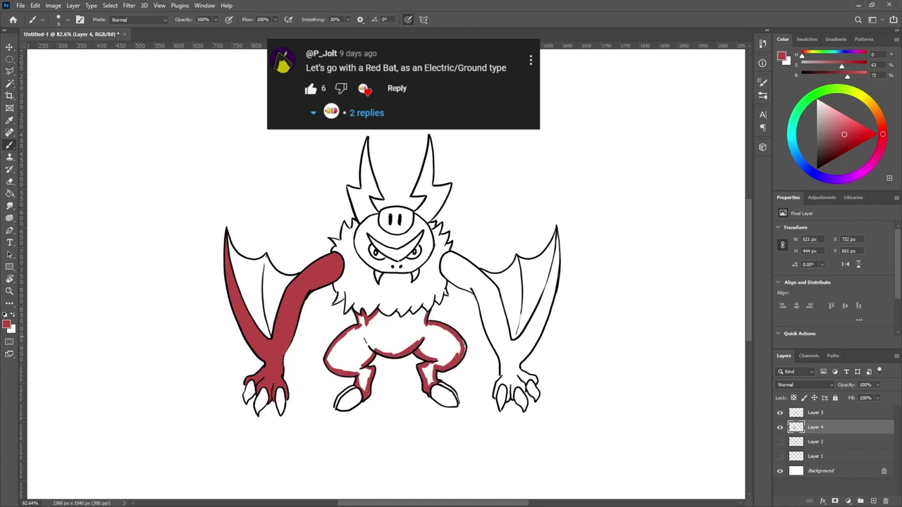
click(368, 358)
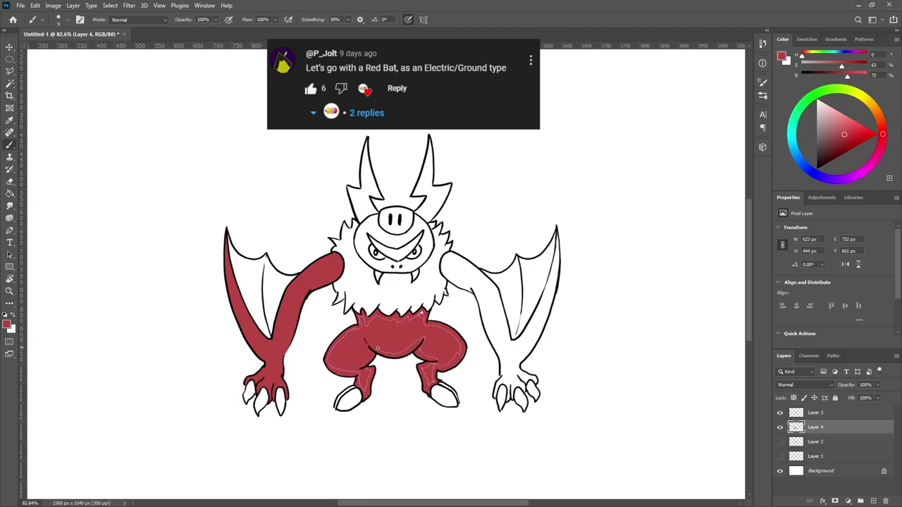
mouse_move(457, 355)
mouse_down()
mouse_move(422, 316)
mouse_move(455, 343)
mouse_move(362, 318)
mouse_move(337, 349)
mouse_move(366, 391)
mouse_up()
Border the right arm, hand and wing edge in red and fill them with the Paint Bucket, contiguous at tolerance 100
mouse_move(451, 255)
mouse_down()
mouse_move(484, 311)
mouse_move(500, 395)
mouse_move(499, 386)
mouse_move(510, 399)
mouse_move(523, 375)
mouse_move(509, 343)
mouse_move(550, 283)
mouse_move(557, 250)
mouse_move(525, 356)
mouse_move(456, 259)
mouse_move(512, 346)
mouse_up()
key(g)
click(71, 20)
click(80, 30)
click(489, 301)
key(ctrl+z)
click(502, 330)
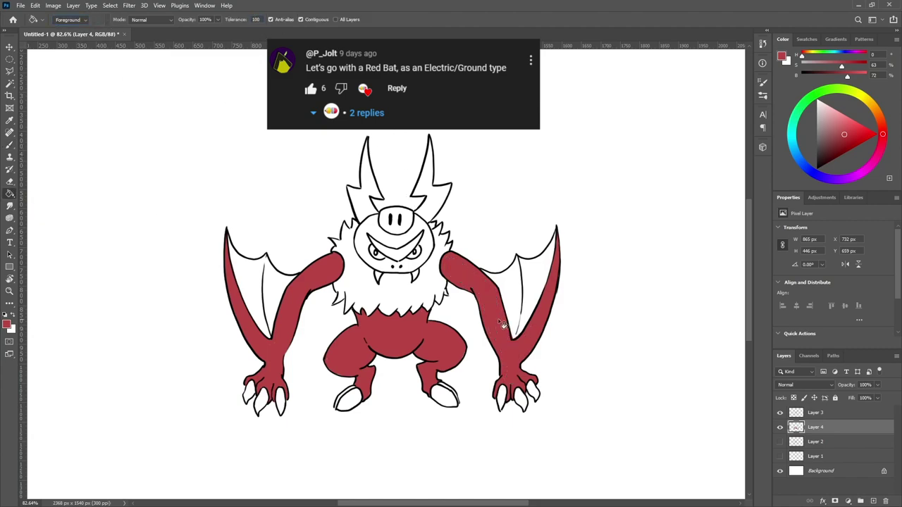
Paint the face red around the snout, brow and eyes
key(e)
key(b)
mouse_move(372, 217)
mouse_down()
mouse_move(364, 251)
mouse_move(375, 268)
mouse_up()
mouse_move(374, 220)
mouse_down()
mouse_move(388, 247)
mouse_move(423, 236)
mouse_move(419, 219)
mouse_move(432, 252)
mouse_up()
mouse_move(375, 261)
mouse_down()
mouse_move(412, 263)
mouse_move(424, 254)
mouse_move(426, 233)
mouse_move(409, 266)
mouse_up()
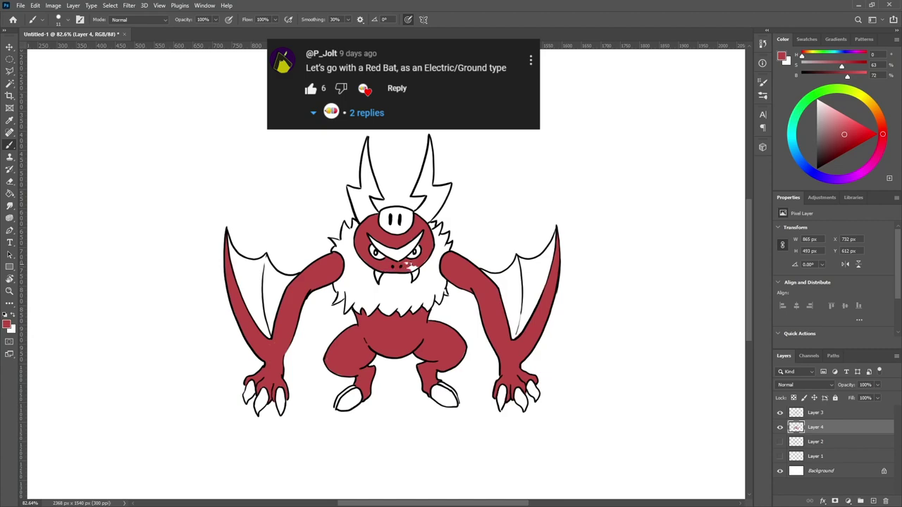
Choose a bright yellow (H 49, S 87, B 95) and paint both horns and the V-shaped brow
click(867, 100)
click(862, 129)
click(866, 132)
mouse_move(349, 189)
mouse_down()
mouse_move(359, 218)
mouse_move(365, 148)
mouse_move(379, 193)
mouse_up()
mouse_move(420, 215)
mouse_down()
mouse_move(432, 200)
mouse_move(421, 190)
mouse_move(426, 176)
mouse_move(445, 189)
mouse_move(401, 248)
mouse_move(372, 241)
mouse_move(385, 248)
mouse_up()
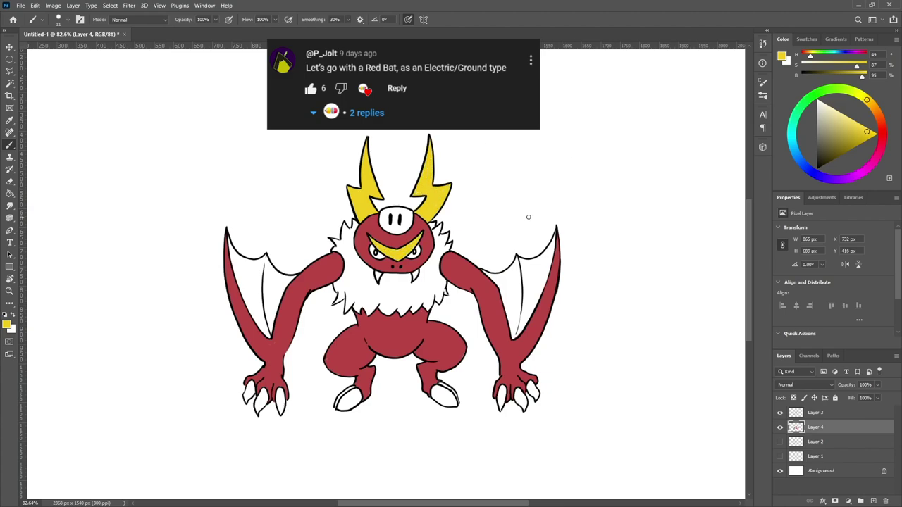
Paint the snout in a darker gold of H 46, S 77, B 83
click(869, 102)
click(856, 134)
mouse_move(385, 211)
mouse_down()
mouse_move(384, 224)
mouse_move(410, 224)
mouse_up()
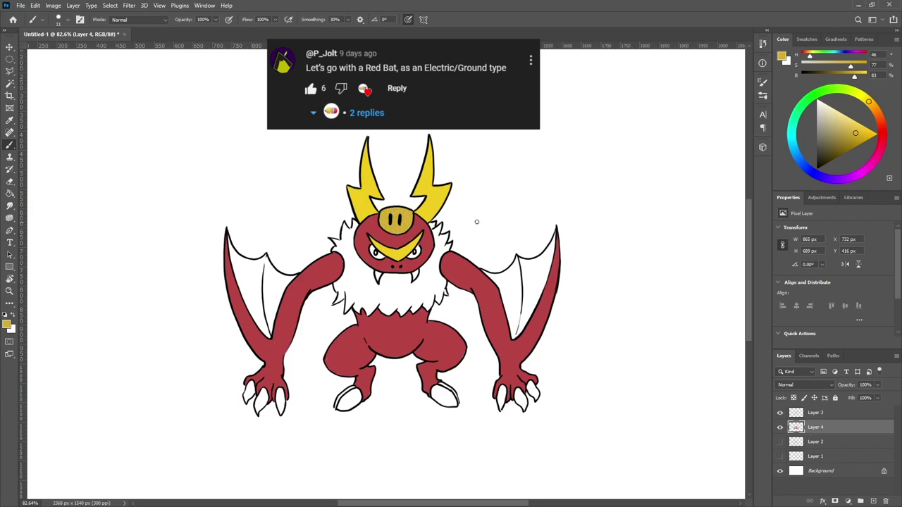
click(818, 413)
key(v)
key(Left)
key(Left)
key(Left)
key(Left)
key(Left)
key(Left)
key(ctrl+t)
key(Return)
key(ctrl+d)
Paint the whole fur collar on Layer 4 in a dark mustard of H 46, S 84, B 72
click(396, 229)
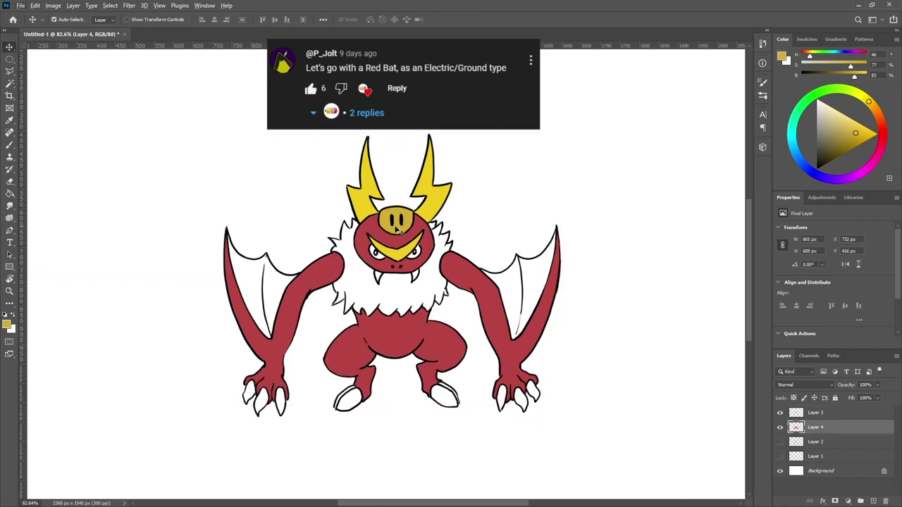
key(b)
click(854, 139)
mouse_move(334, 247)
mouse_down()
mouse_move(341, 291)
mouse_move(355, 310)
mouse_move(414, 309)
mouse_move(444, 276)
mouse_move(433, 224)
mouse_move(444, 248)
mouse_up()
mouse_move(343, 225)
mouse_down()
mouse_move(360, 263)
mouse_move(384, 277)
mouse_move(411, 280)
mouse_move(439, 244)
mouse_up()
click(9, 194)
click(384, 296)
click(395, 304)
key(ctrl+z)
click(10, 146)
drag(346, 230, 343, 293)
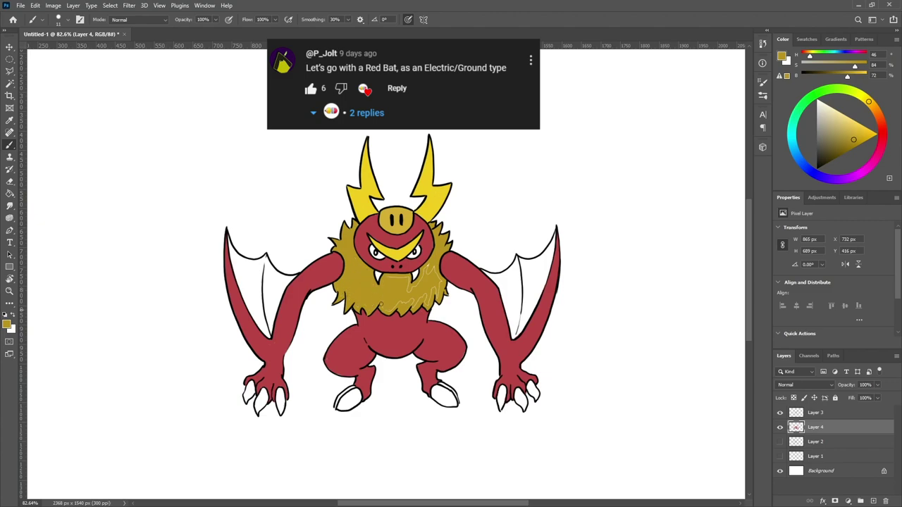
drag(430, 267, 439, 285)
Sample the horn's yellow and color both wing membranes with it
alt+click(439, 196)
drag(518, 301, 516, 317)
mouse_move(484, 272)
mouse_down()
mouse_move(514, 337)
mouse_move(543, 281)
mouse_up()
drag(486, 274, 555, 234)
mouse_move(555, 234)
mouse_down()
mouse_move(521, 327)
mouse_move(500, 282)
mouse_move(528, 274)
mouse_move(523, 265)
mouse_up()
mouse_move(247, 278)
mouse_down()
mouse_move(230, 243)
mouse_move(264, 329)
mouse_move(280, 298)
mouse_move(252, 264)
mouse_move(244, 278)
mouse_move(260, 261)
mouse_move(284, 277)
mouse_move(251, 295)
mouse_move(263, 304)
mouse_move(245, 287)
mouse_move(283, 293)
mouse_up()
Paint the hand claws and toes light grey (S 0, B 90) and the eyes pale yellow
click(818, 106)
mouse_move(258, 392)
mouse_down()
mouse_move(262, 410)
mouse_move(282, 409)
mouse_up()
drag(517, 399, 522, 409)
mouse_move(337, 405)
mouse_down()
mouse_move(349, 397)
mouse_move(358, 403)
mouse_up()
drag(433, 389, 457, 400)
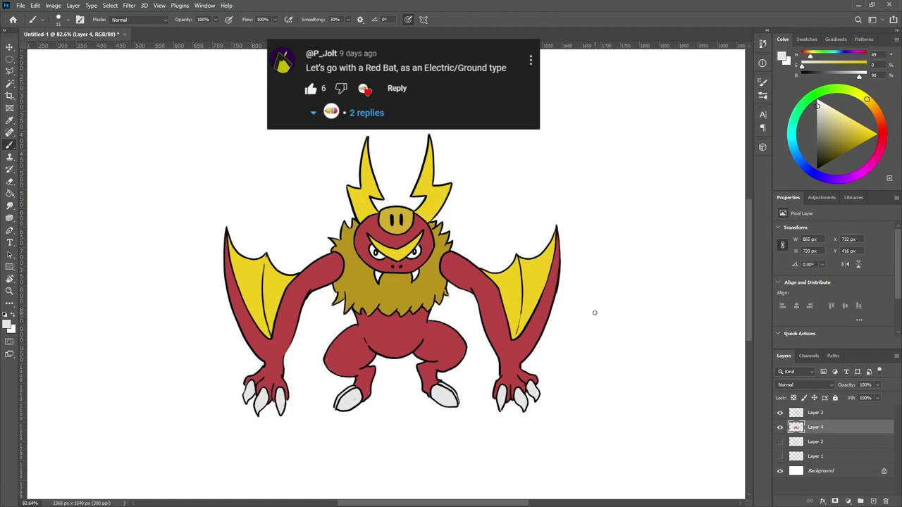
click(832, 111)
alt+click(406, 249)
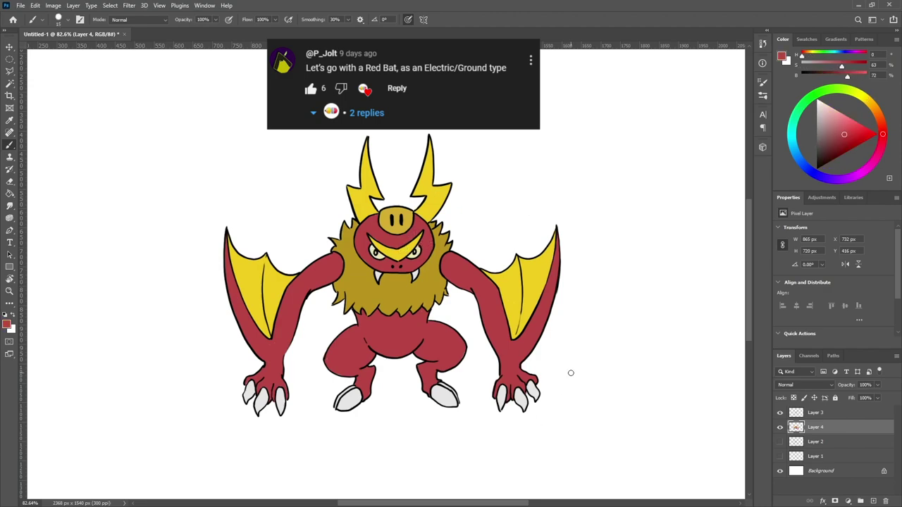
On a duplicate of Layer 4 with transparent pixels locked, lasso the shadow side of the left arm and hand
key(ctrl+j)
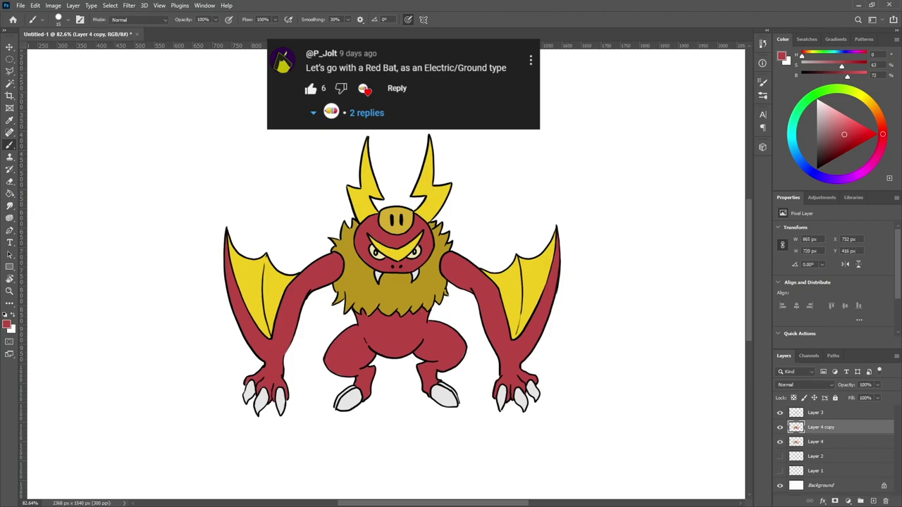
click(9, 71)
mouse_move(285, 394)
mouse_down()
mouse_move(298, 314)
mouse_move(340, 259)
mouse_move(346, 279)
mouse_move(290, 405)
mouse_move(269, 398)
mouse_move(271, 381)
mouse_move(262, 424)
mouse_move(294, 403)
mouse_up()
mouse_move(247, 405)
mouse_down()
mouse_move(254, 383)
mouse_move(264, 387)
mouse_up()
Add the shadow areas of the legs, torso, fur, right arm, head, right horn and left wing to the lasso selection
mouse_move(326, 366)
mouse_down()
mouse_move(424, 347)
mouse_move(441, 361)
mouse_move(393, 374)
mouse_move(338, 417)
mouse_move(376, 395)
mouse_up()
mouse_move(425, 352)
mouse_down()
mouse_move(452, 358)
mouse_move(445, 368)
mouse_move(455, 411)
mouse_move(435, 373)
mouse_move(466, 343)
mouse_up()
mouse_move(338, 261)
mouse_down()
mouse_move(388, 300)
mouse_move(429, 282)
mouse_move(434, 229)
mouse_move(458, 257)
mouse_move(442, 317)
mouse_move(362, 325)
mouse_up()
mouse_move(506, 394)
mouse_down()
mouse_move(528, 416)
mouse_move(570, 242)
mouse_move(493, 282)
mouse_move(508, 299)
mouse_move(480, 266)
mouse_up()
mouse_move(427, 222)
mouse_down()
mouse_move(457, 170)
mouse_move(441, 217)
mouse_up()
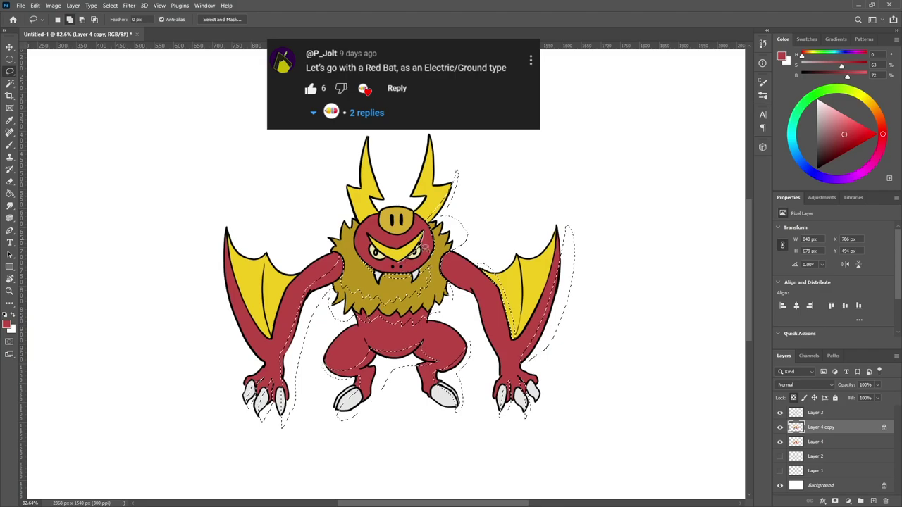
drag(227, 232, 270, 338)
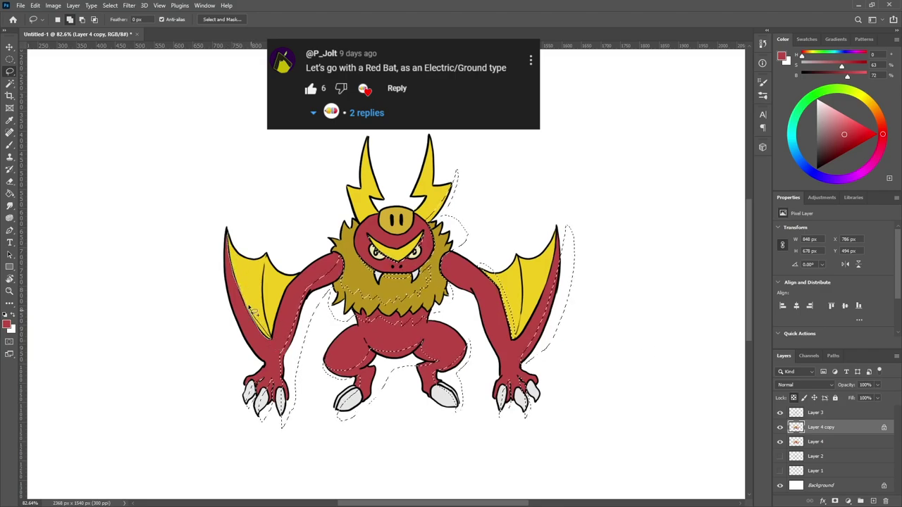
drag(265, 255, 271, 337)
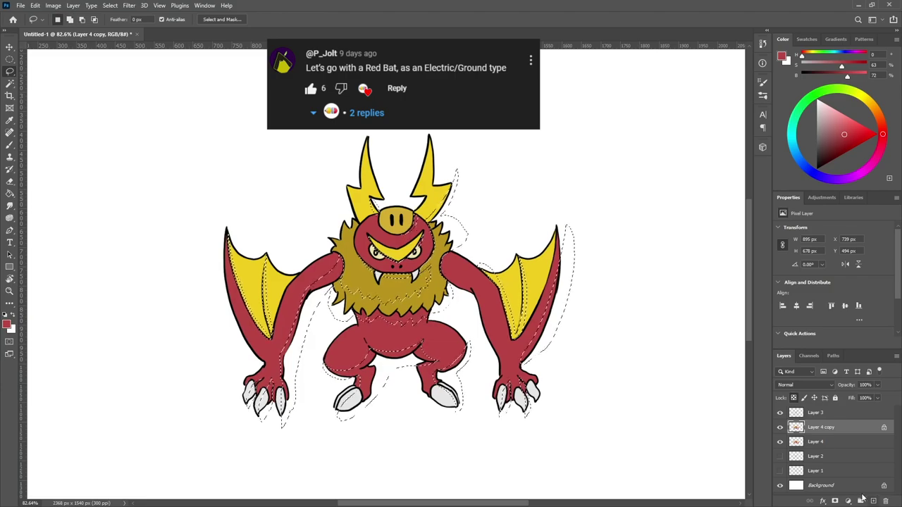
Choose near-black (S 0, B 14) and brush it over the selected shadow areas on Layer 4 copy
drag(818, 127, 817, 159)
key(b)
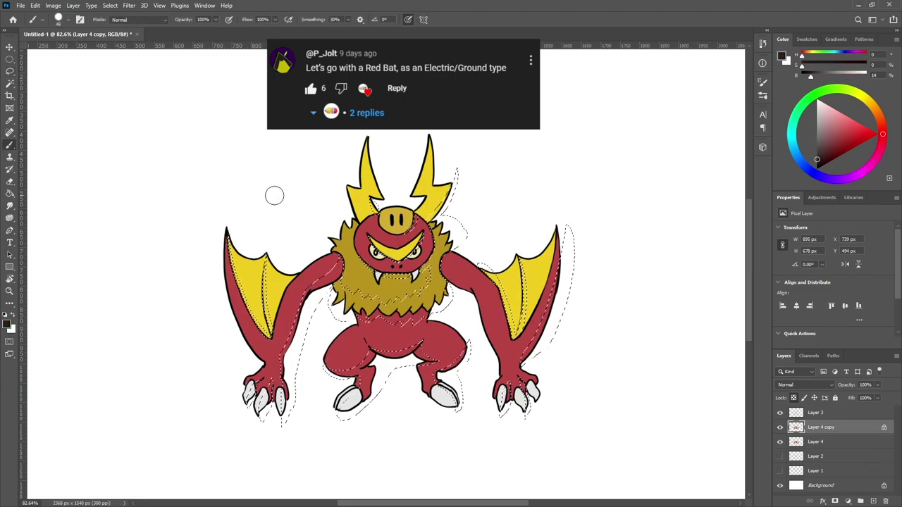
drag(266, 257, 242, 384)
drag(337, 295, 458, 296)
mouse_move(390, 292)
mouse_down()
mouse_move(517, 237)
mouse_move(469, 367)
mouse_move(377, 375)
mouse_up()
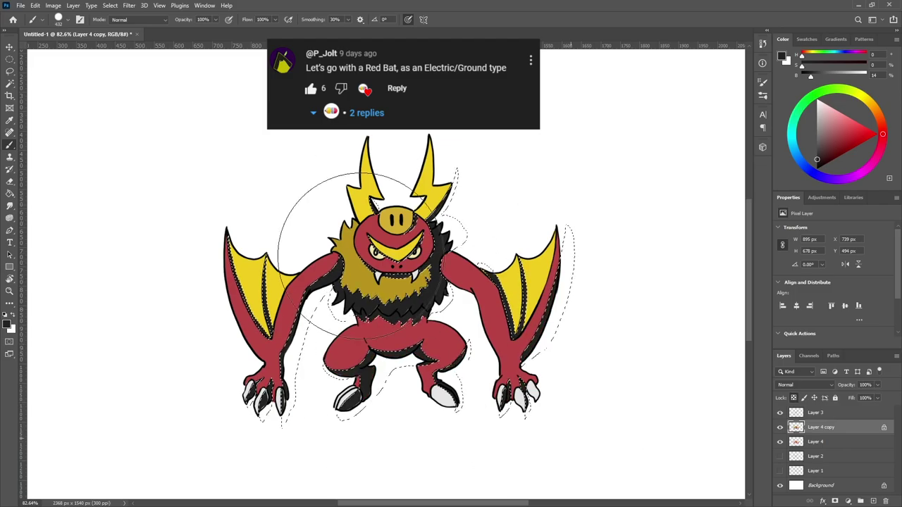
Set the shadow layer's blend mode to Overlay and deselect the shadow areas
key(v)
click(832, 385)
key(shift+plus)
key(shift+plus)
key(shift+plus)
key(shift+plus)
key(shift+plus)
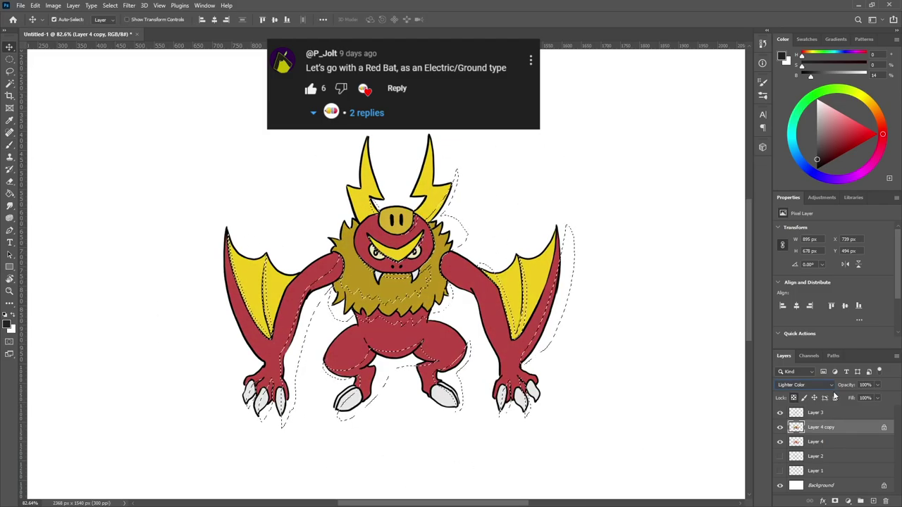
key(ctrl+d)
key(b)
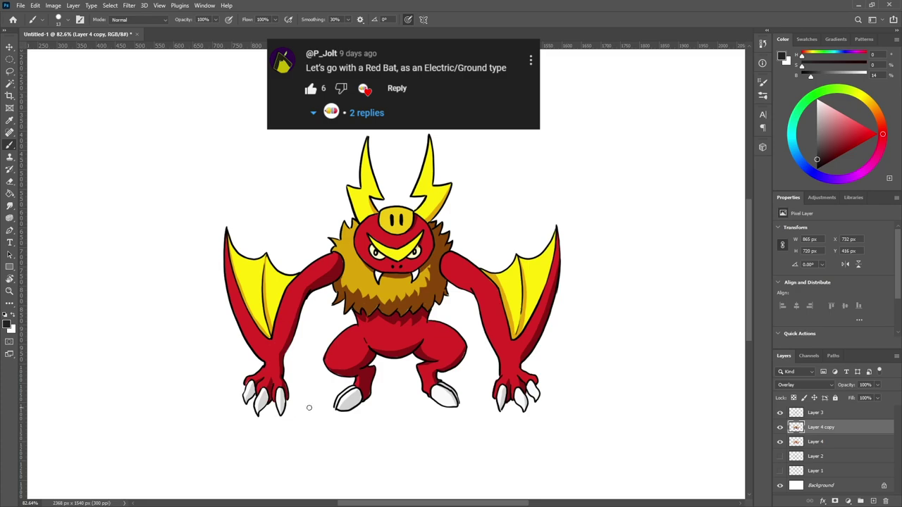
Lower the shadow layer's opacity to 43% and lock its transparent pixels
click(878, 385)
drag(877, 397, 855, 398)
click(793, 398)
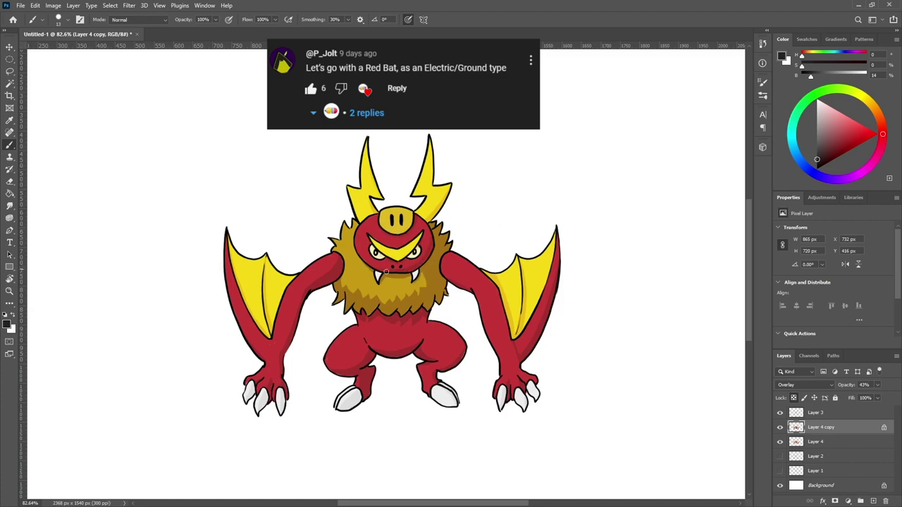
On a new layer above Layer 4 copy, load the creature's silhouette as a selection and paint white highlights along its light-facing edges
click(821, 111)
click(814, 96)
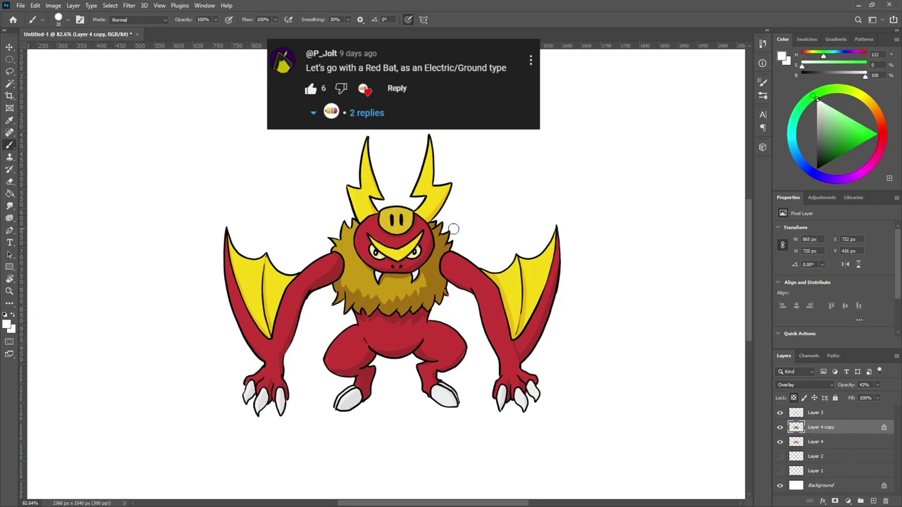
click(874, 501)
ctrl+click(798, 457)
click(836, 427)
key(space)
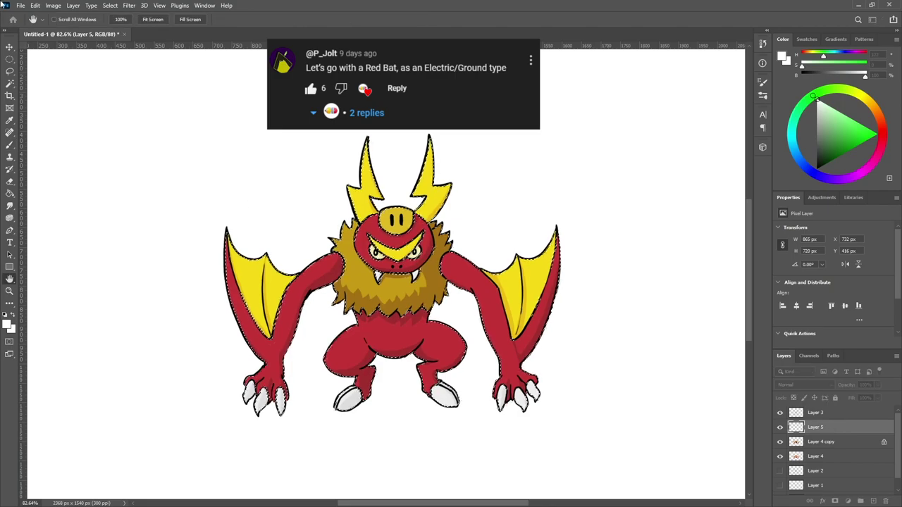
key(m)
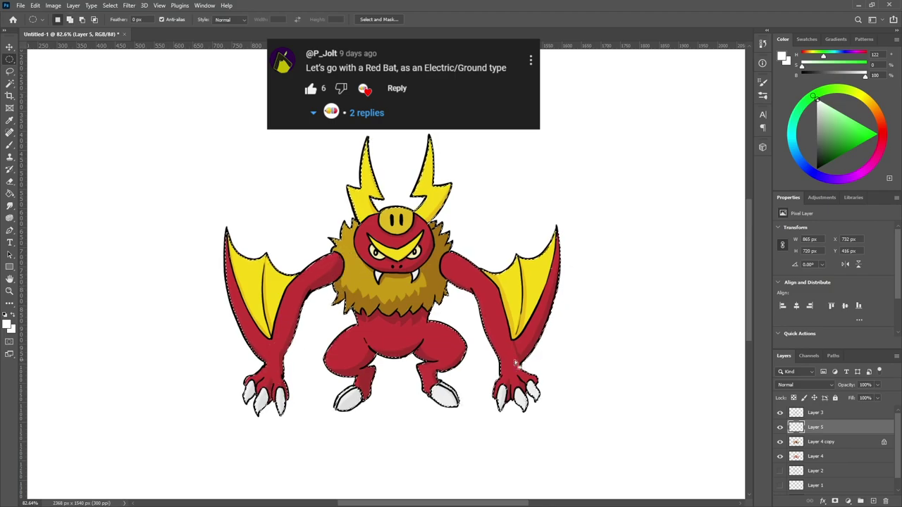
key(b)
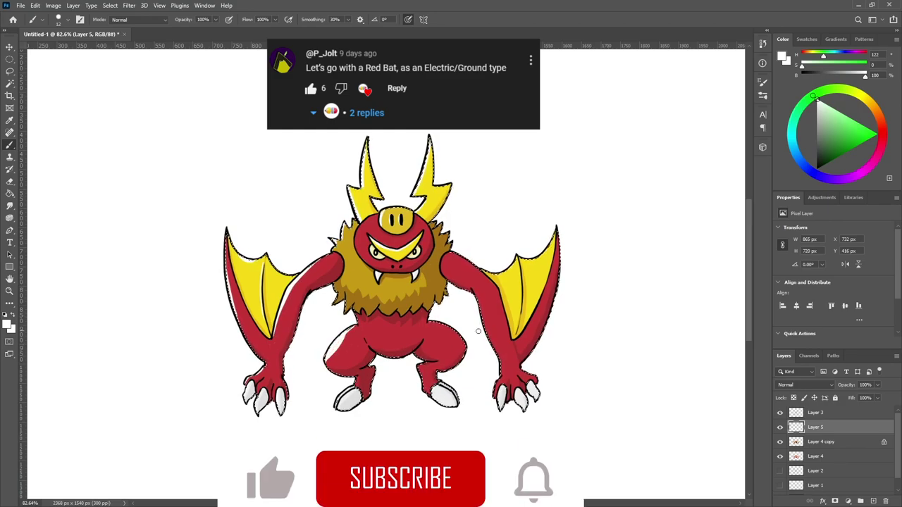
Compare blend modes for the highlight layer, set it to Overlay at 53% opacity, and deselect the silhouette
drag(877, 385, 854, 399)
click(815, 387)
click(825, 385)
scroll(825, 383, down, 4)
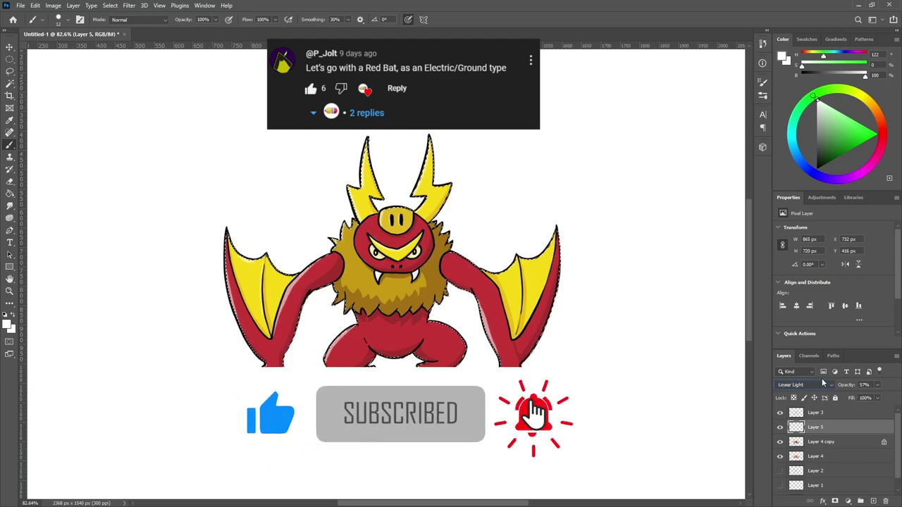
key(Down)
key(Down)
key(Down)
key(Down)
key(Down)
key(Down)
key(Down)
key(Down)
key(Down)
key(Down)
key(Down)
key(Down)
key(Down)
key(Down)
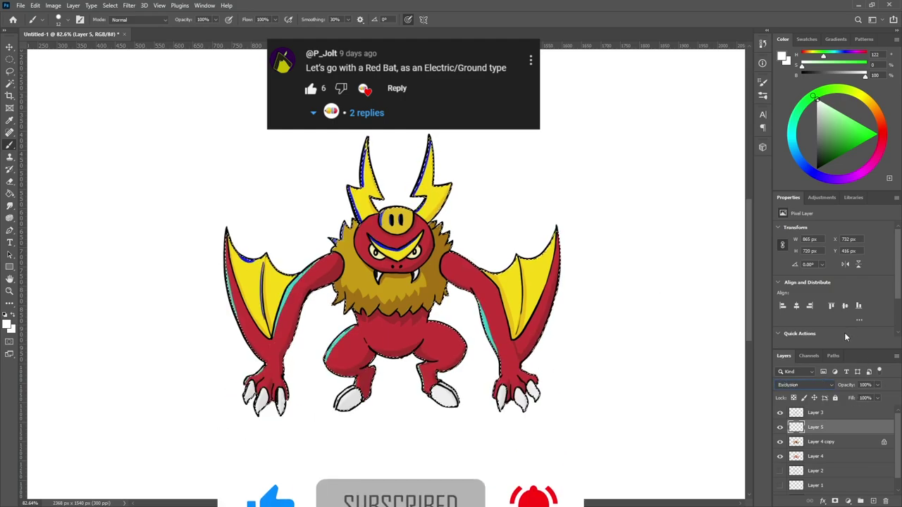
key(Up)
key(Up)
key(Up)
key(Up)
key(Up)
key(Up)
key(Up)
key(Up)
key(Up)
key(Up)
key(Up)
key(Up)
key(Up)
key(Up)
key(Up)
key(Up)
key(Up)
key(Up)
key(Up)
key(Up)
key(Up)
key(Up)
key(Up)
key(Down)
key(Down)
key(Down)
key(Down)
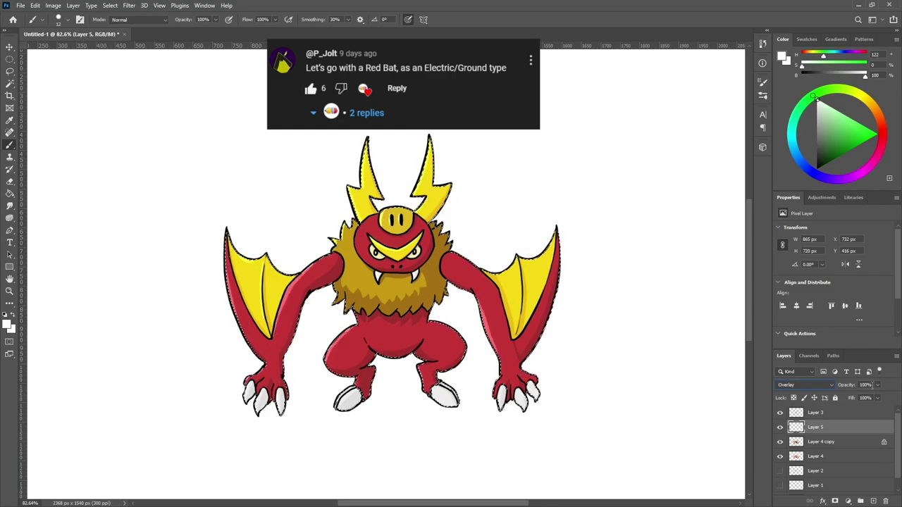
key(ctrl+d)
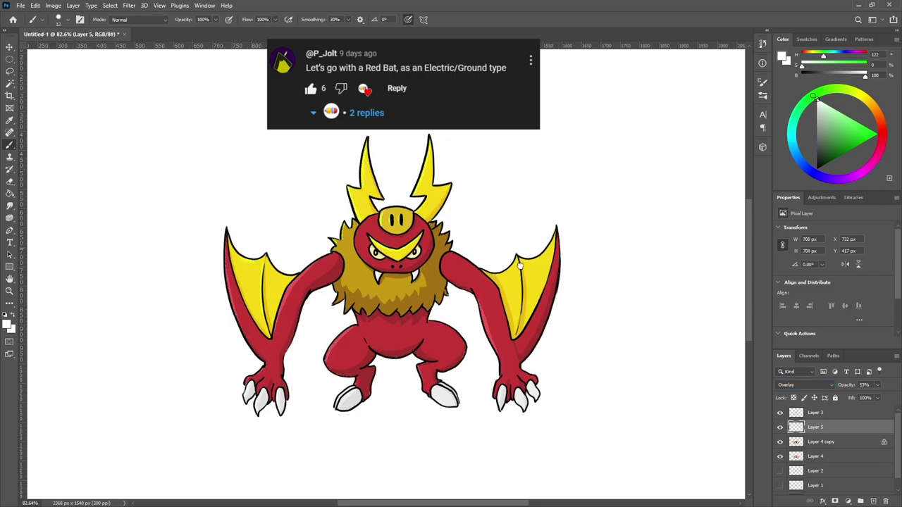
On a new layer above Layer 5, add soft white highlight strokes to the head, arms and wings
click(873, 501)
drag(374, 238, 380, 248)
drag(227, 270, 271, 376)
key(bracketright)
key(bracketright)
key(bracketright)
key(bracketright)
key(bracketright)
key(bracketright)
drag(361, 227, 358, 252)
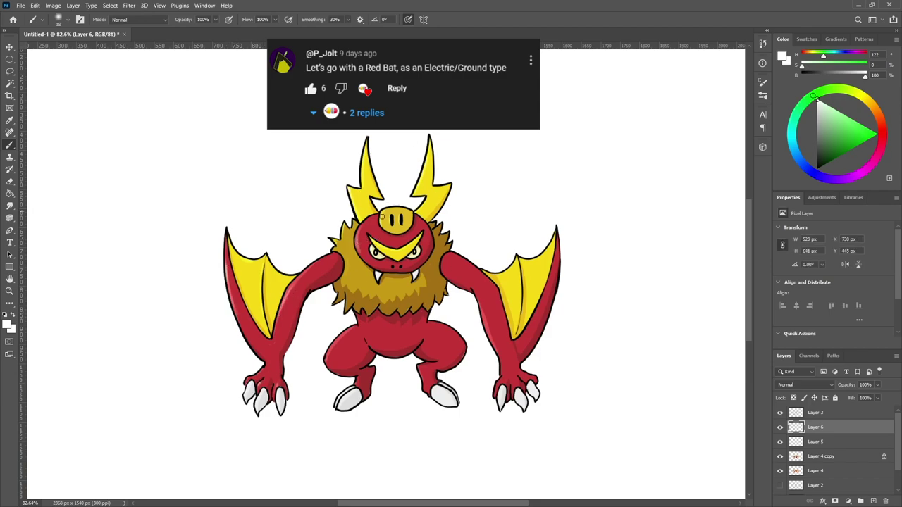
mouse_move(480, 302)
mouse_down()
mouse_move(485, 320)
mouse_move(546, 287)
mouse_up()
drag(230, 284, 260, 354)
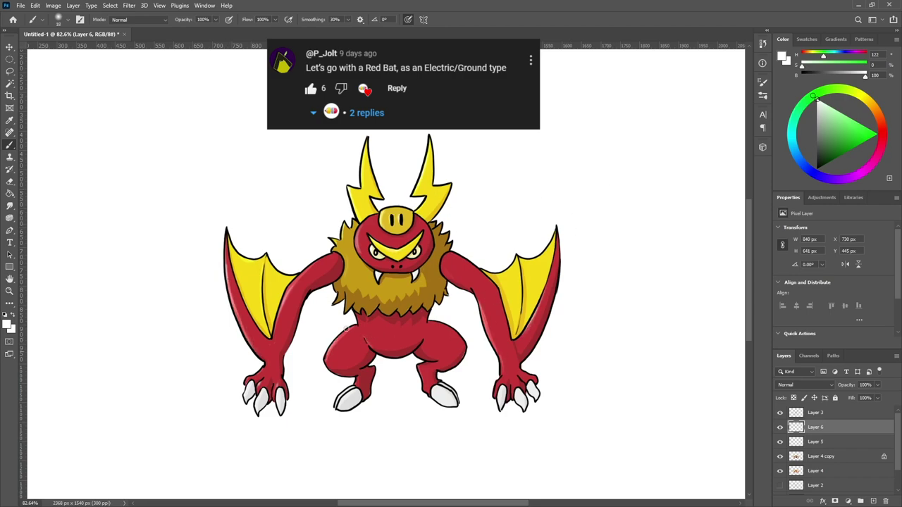
On a new layer, sign the drawing with the artist's initials in near-black below the creature, using a thinner brush
click(874, 501)
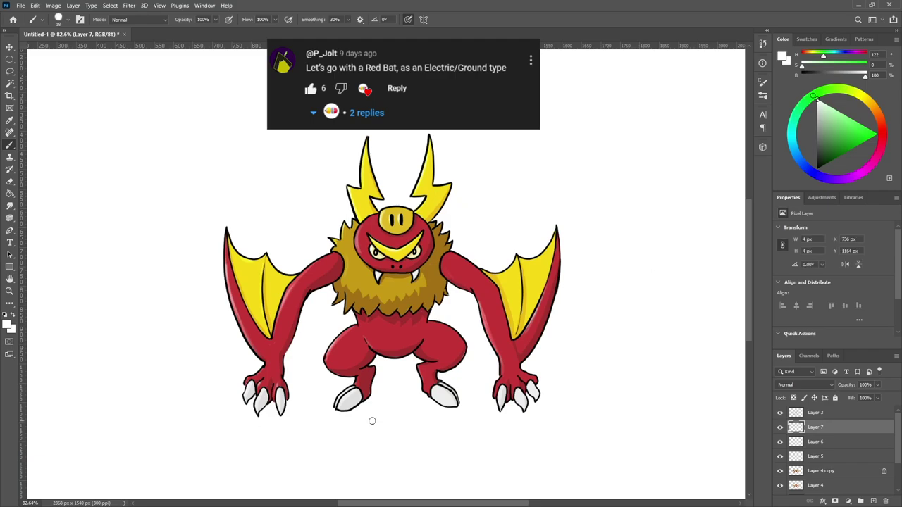
alt+click(254, 418)
mouse_move(456, 424)
mouse_down()
mouse_move(473, 413)
mouse_move(454, 452)
mouse_up()
key(ctrl+z)
key(bracketleft)
key(bracketleft)
key(bracketleft)
key(bracketleft)
key(bracketleft)
click(483, 442)
mouse_move(482, 423)
mouse_down()
mouse_move(479, 447)
mouse_move(488, 444)
mouse_up()
scroll(697, 364, down, 2)
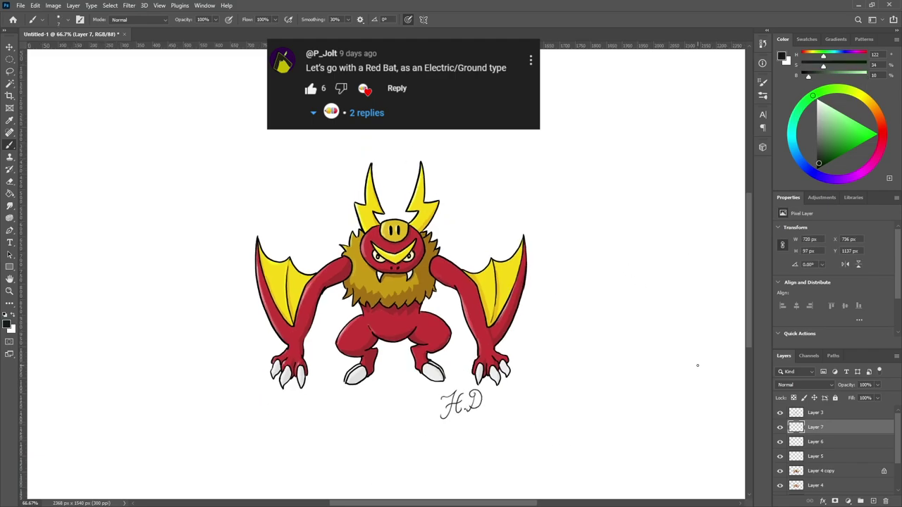